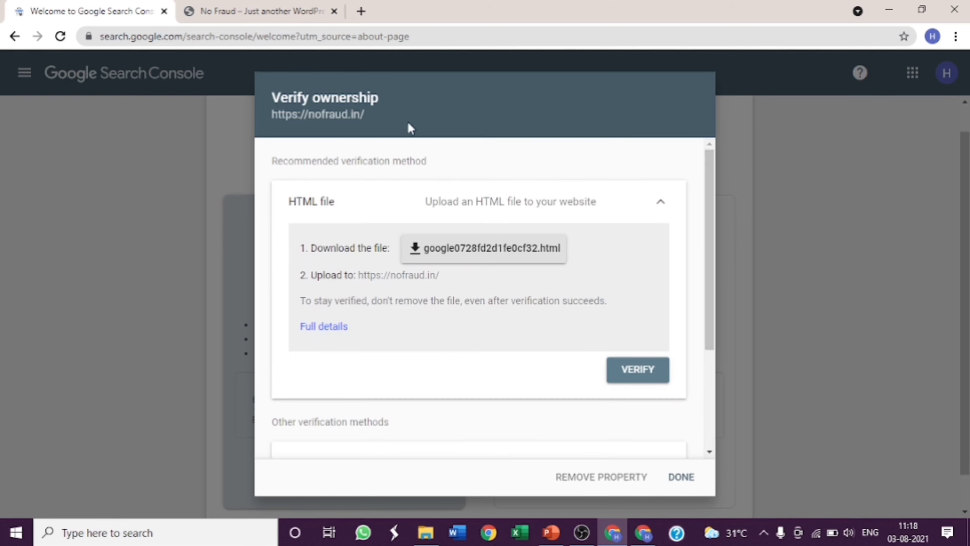
drag(272, 98, 394, 110)
click(385, 100)
drag(365, 114, 272, 114)
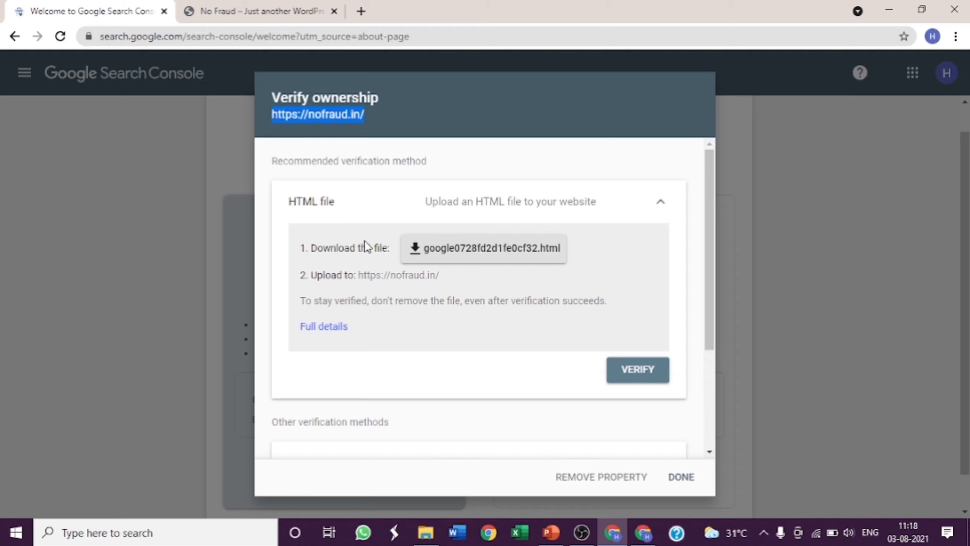
click(381, 103)
triple_click(377, 107)
click(375, 108)
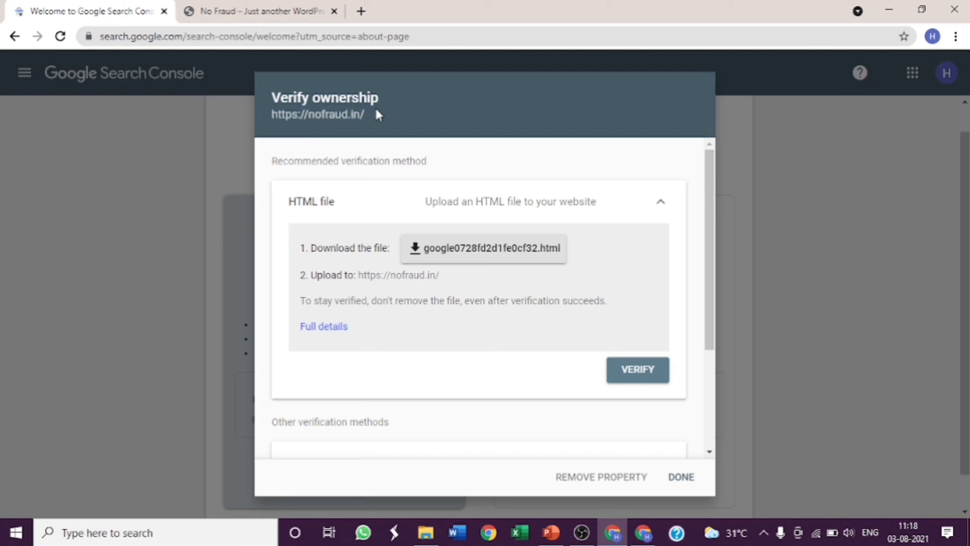
drag(272, 98, 387, 119)
click(387, 118)
click(492, 252)
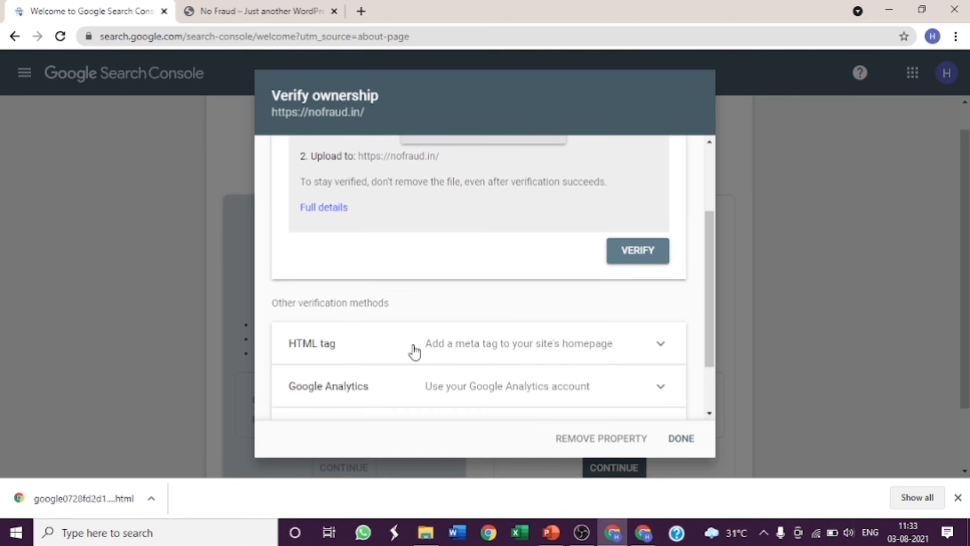
Expand the HTML tag verification method and review its instructions for placing the meta tag.
scroll(414, 349, down, 2)
click(461, 280)
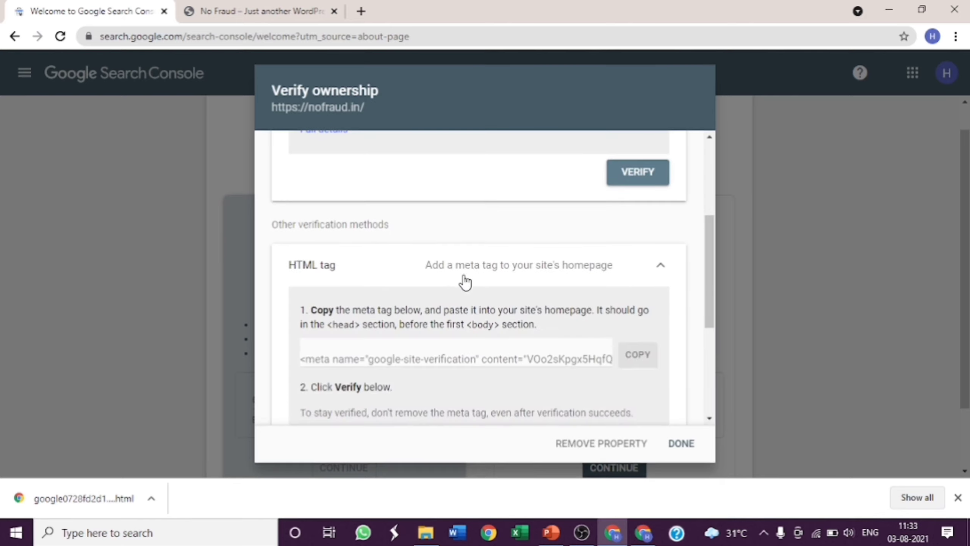
scroll(643, 262, down, 2)
scroll(644, 260, down, 1)
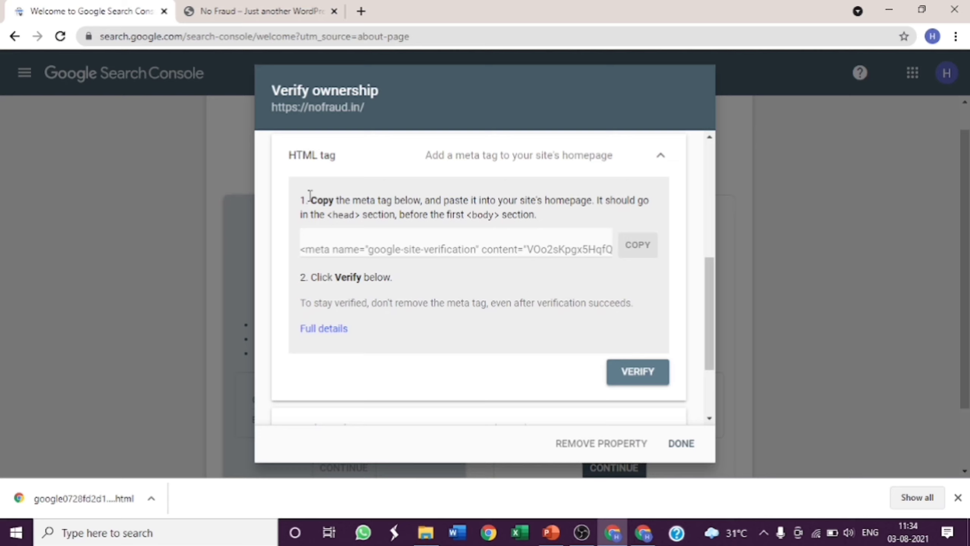
drag(310, 200, 419, 204)
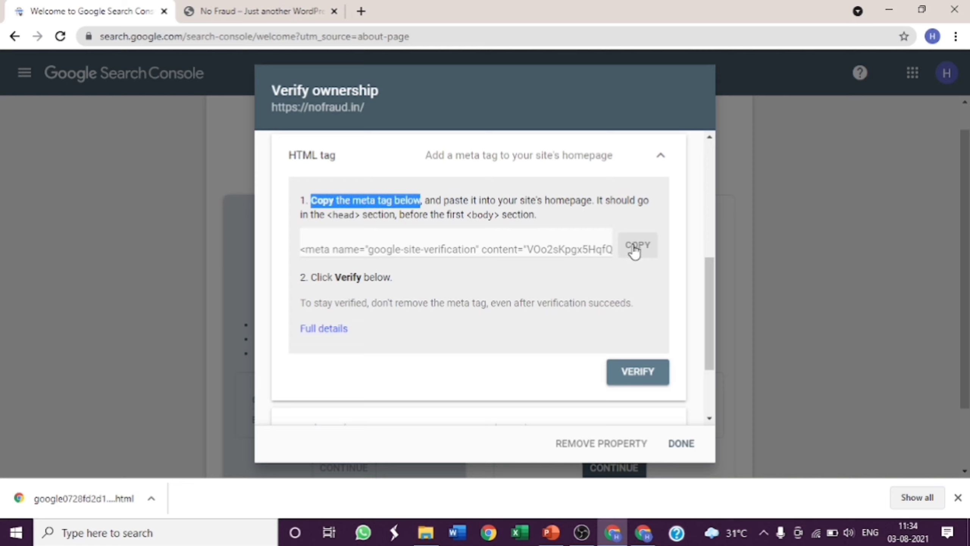
drag(444, 200, 398, 212)
click(398, 212)
Expand the Google Analytics verification method and review its requirements.
scroll(441, 329, down, 3)
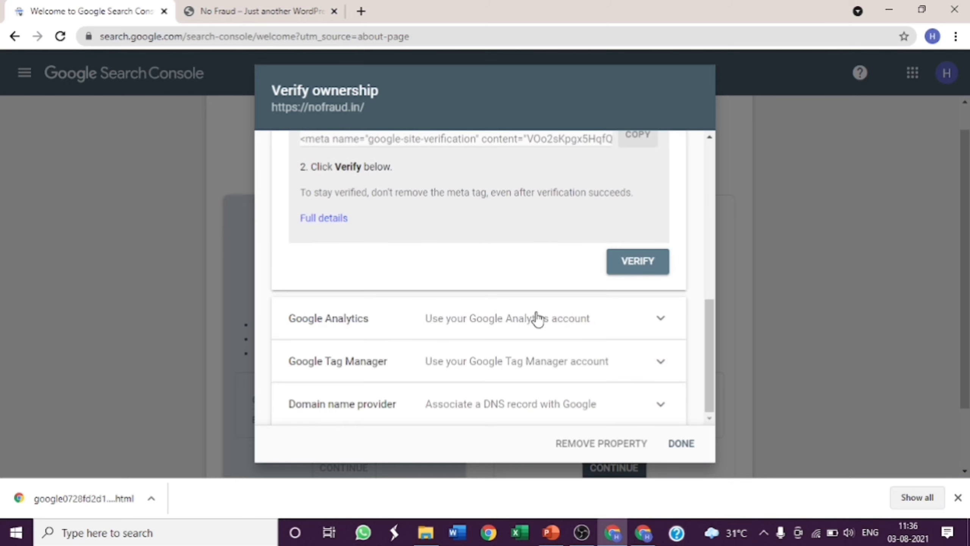
click(483, 318)
scroll(483, 318, down, 2)
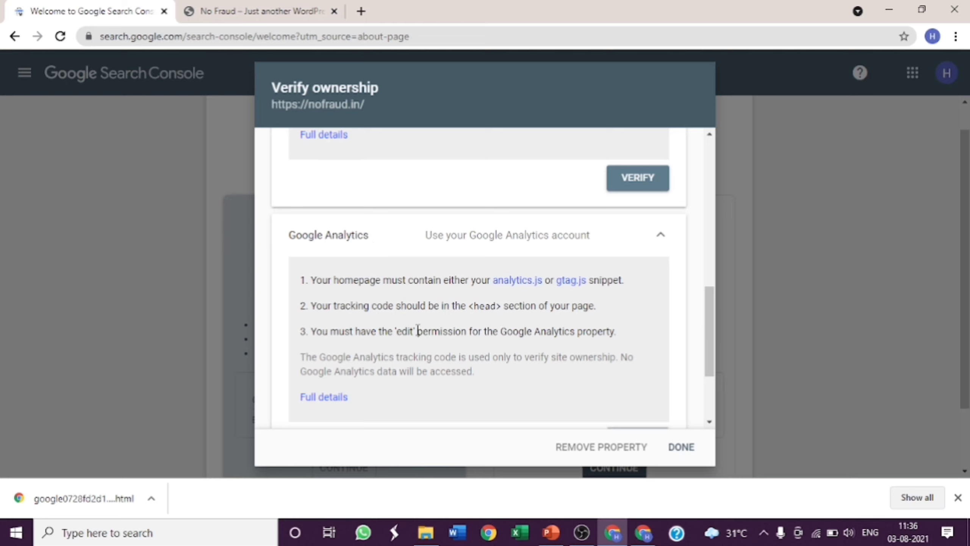
scroll(418, 329, down, 3)
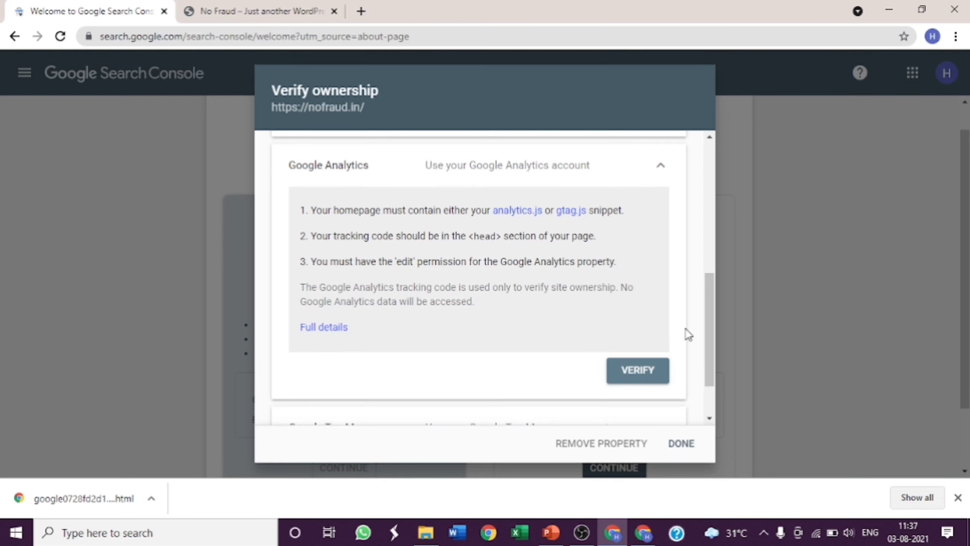
drag(709, 332, 708, 294)
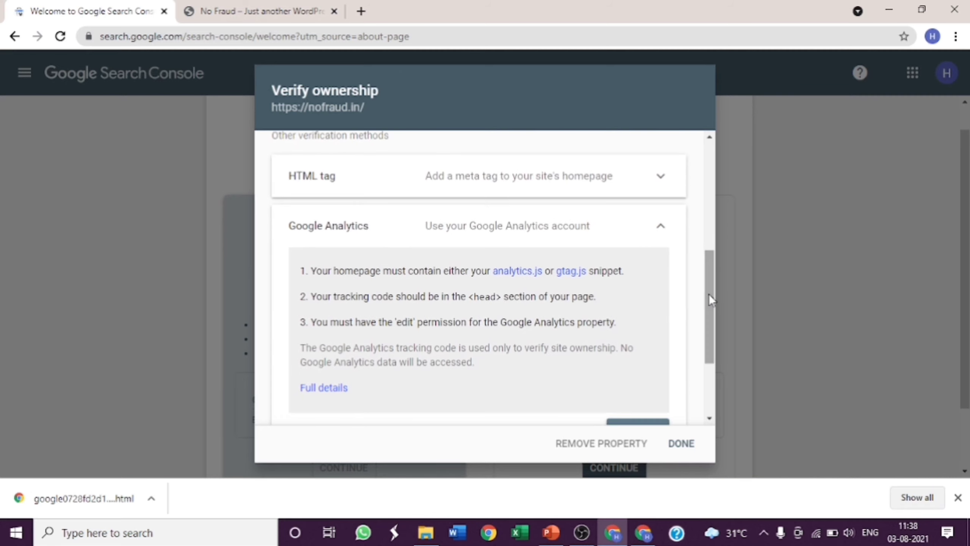
Expand the HTML tag method again and compare it with the Google Analytics and HTML file methods.
click(577, 180)
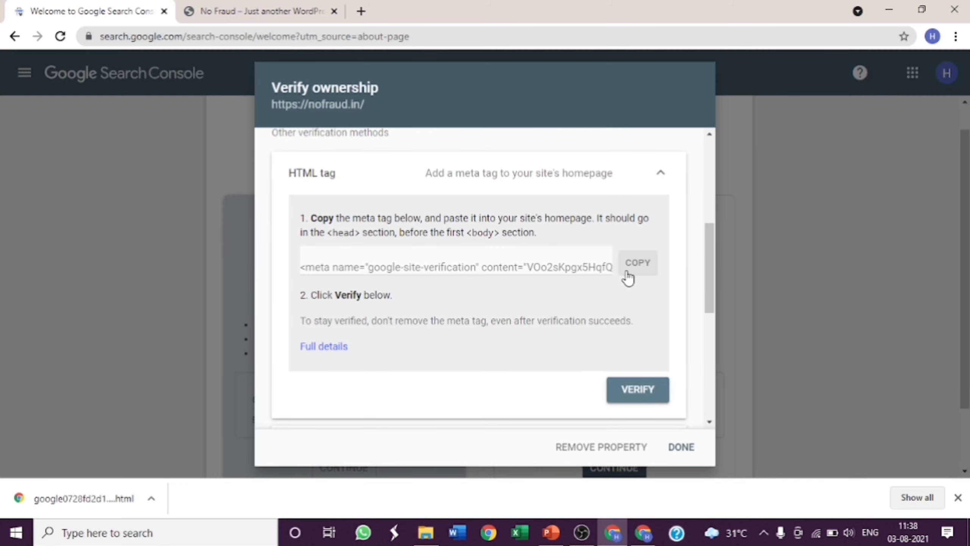
scroll(630, 274, down, 3)
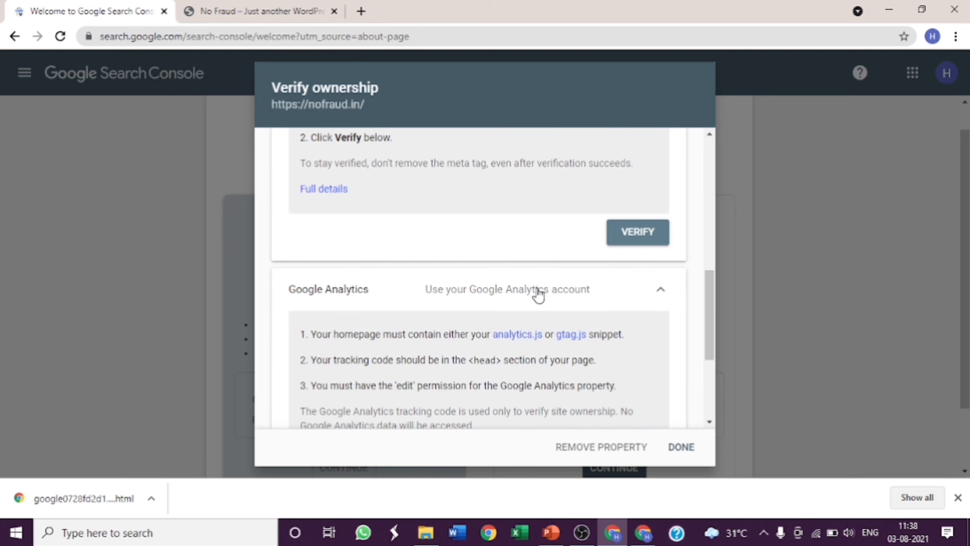
scroll(538, 294, down, 1)
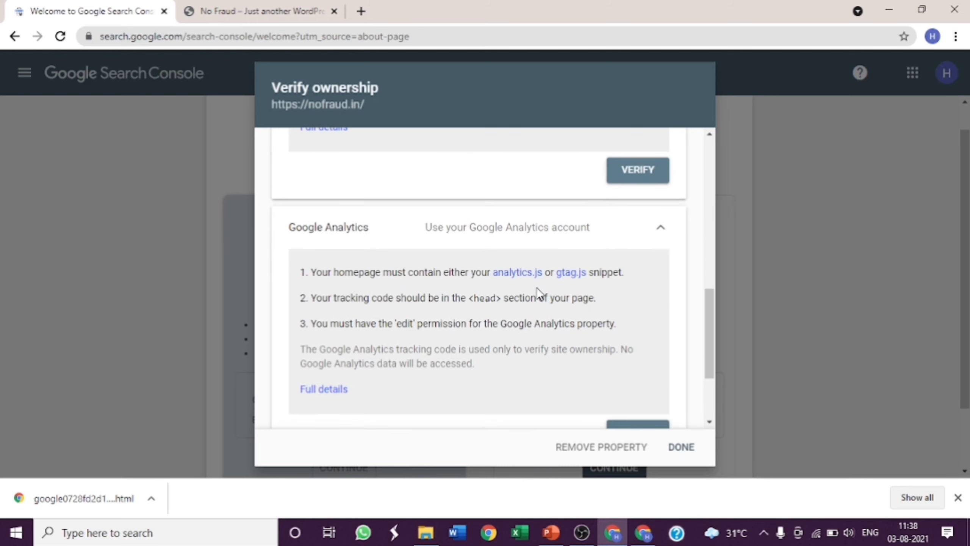
scroll(538, 294, down, 2)
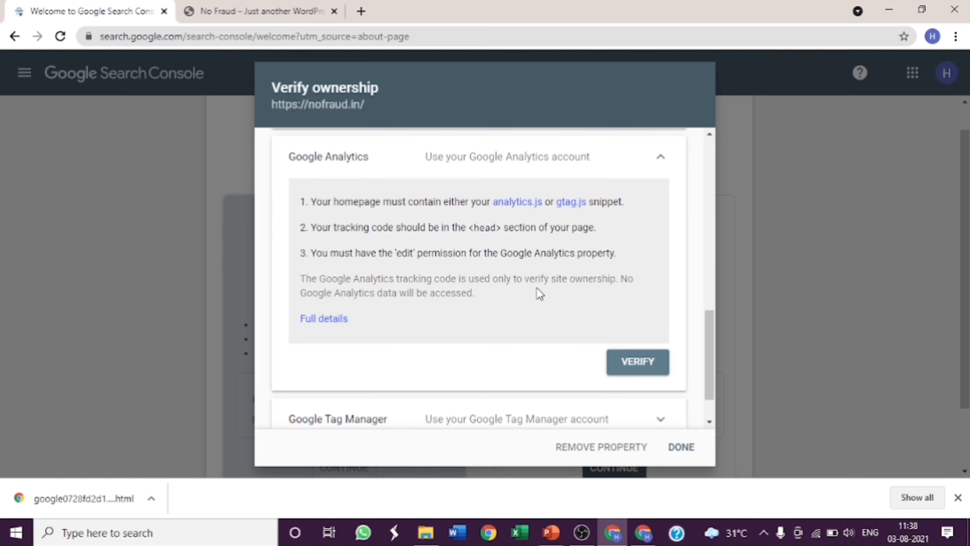
scroll(537, 292, up, 5)
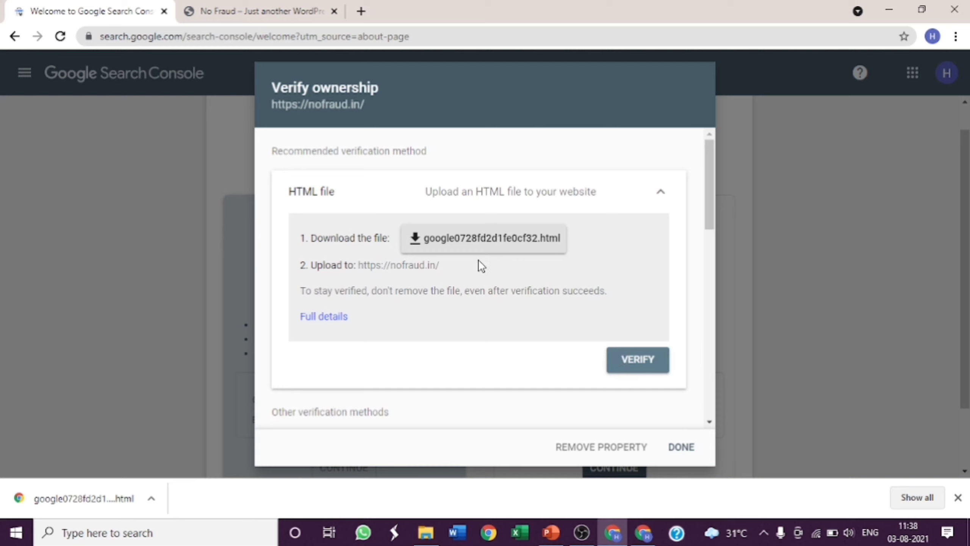
Copy the site verification meta tag offered by the HTML tag method.
scroll(479, 261, down, 8)
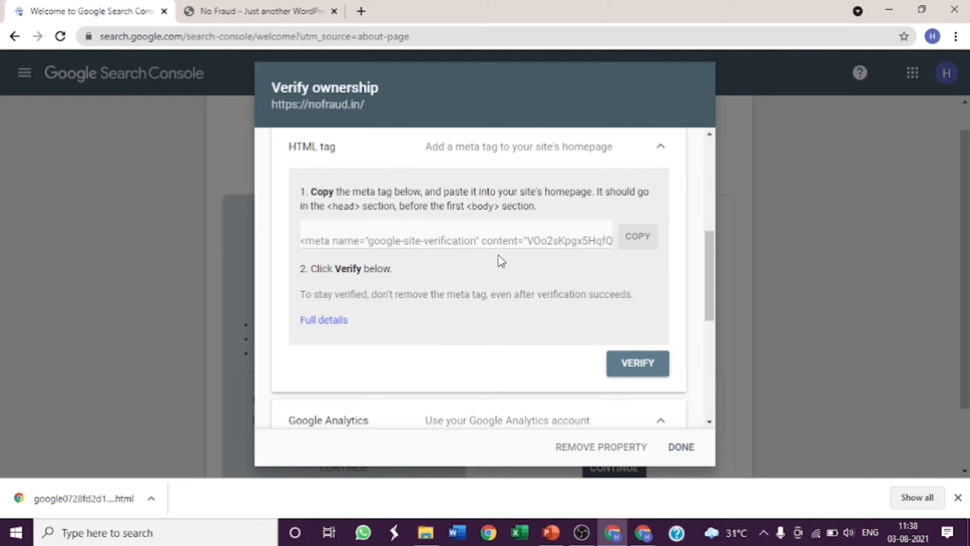
click(638, 244)
scroll(596, 273, down, 2)
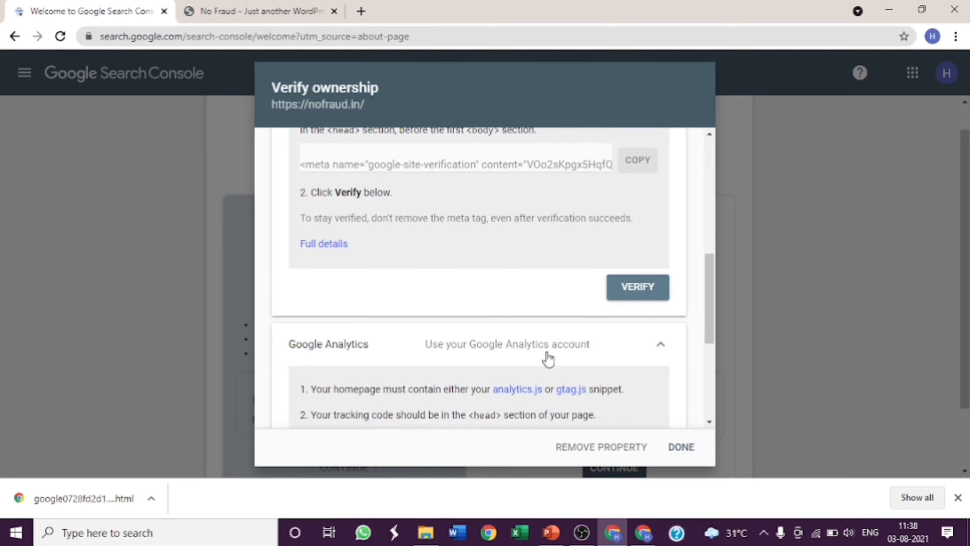
scroll(548, 359, down, 1)
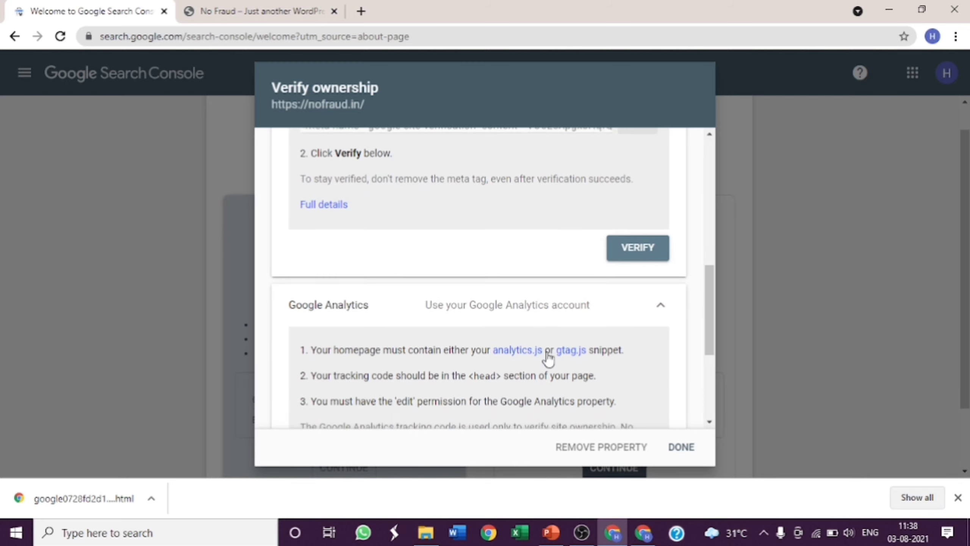
scroll(471, 324, up, 6)
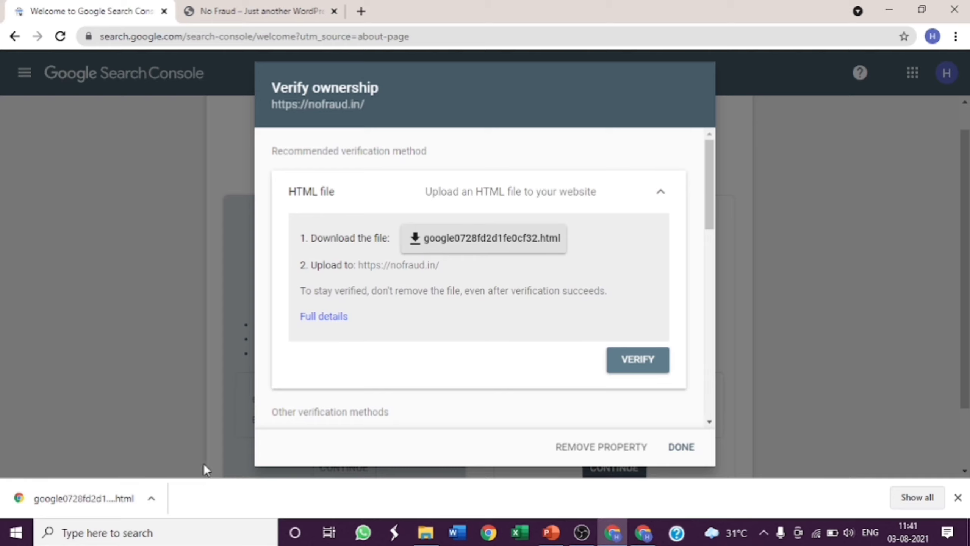
Switch to the Hostinger hPanel window and open the File Manager for nofraud.in.
click(643, 532)
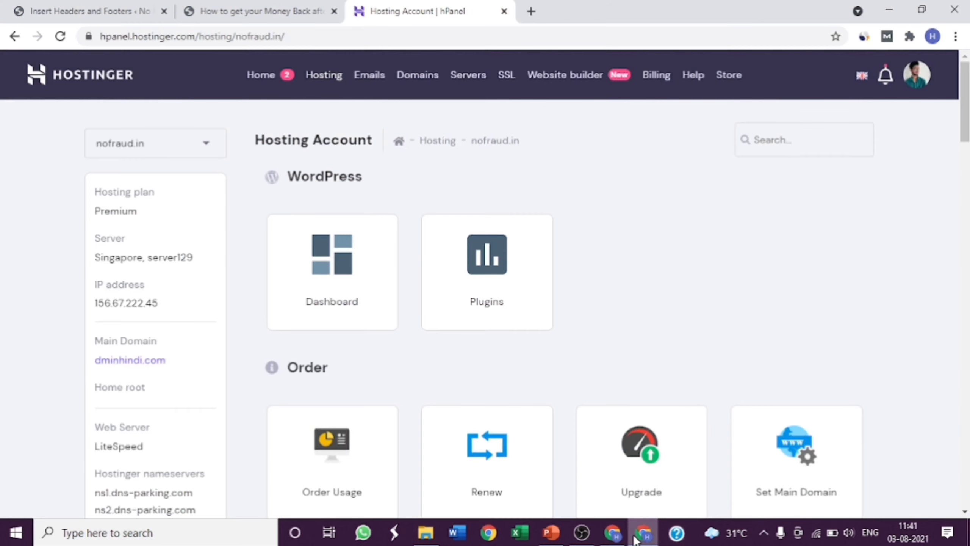
drag(255, 134, 374, 146)
click(648, 300)
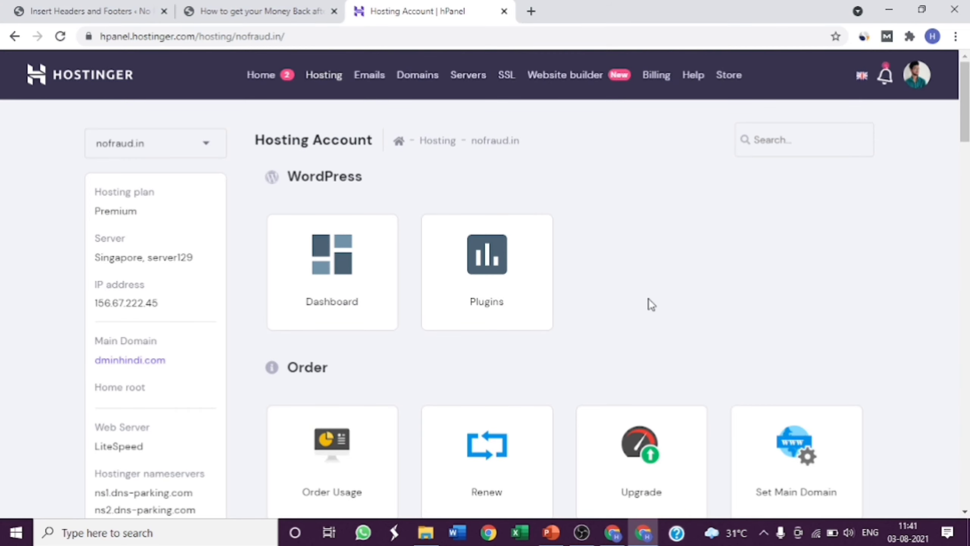
scroll(650, 302, down, 12)
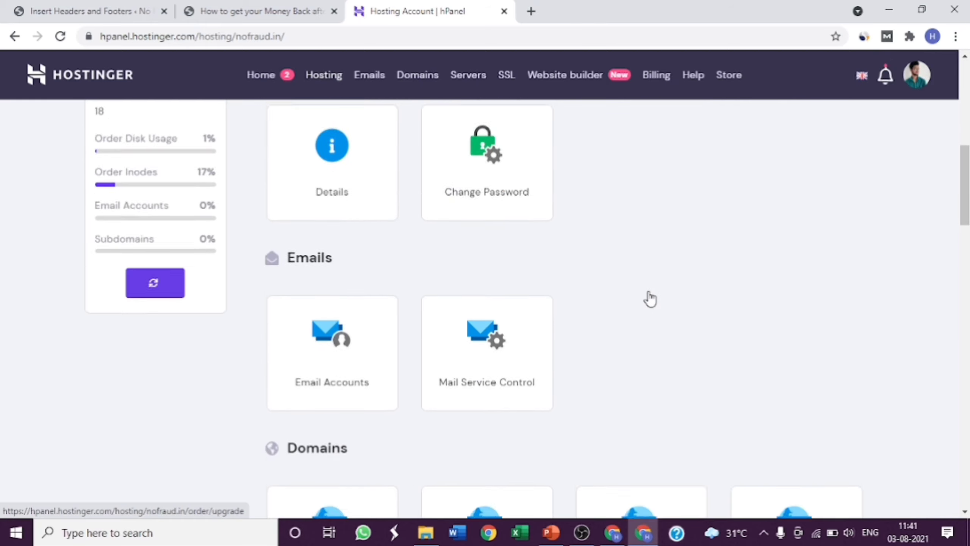
scroll(650, 299, down, 14)
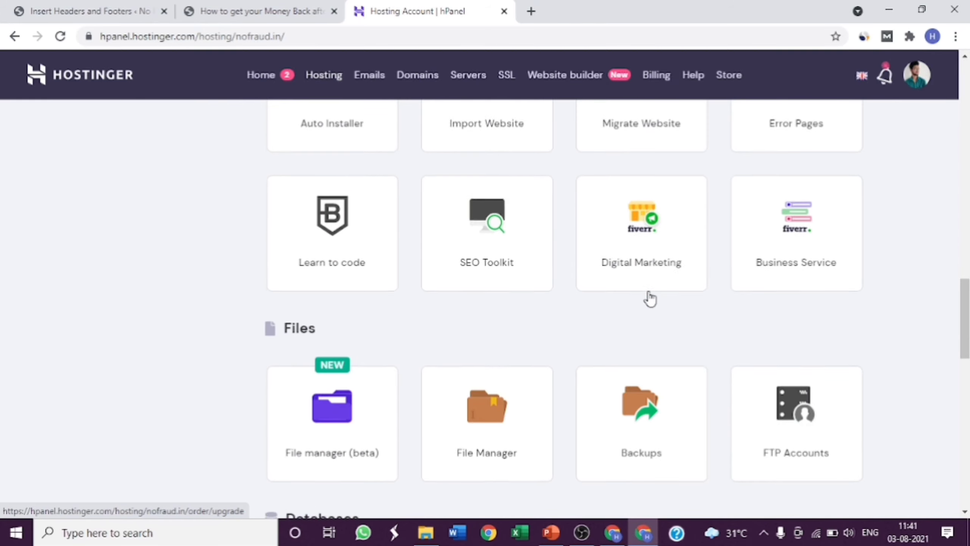
scroll(650, 299, down, 3)
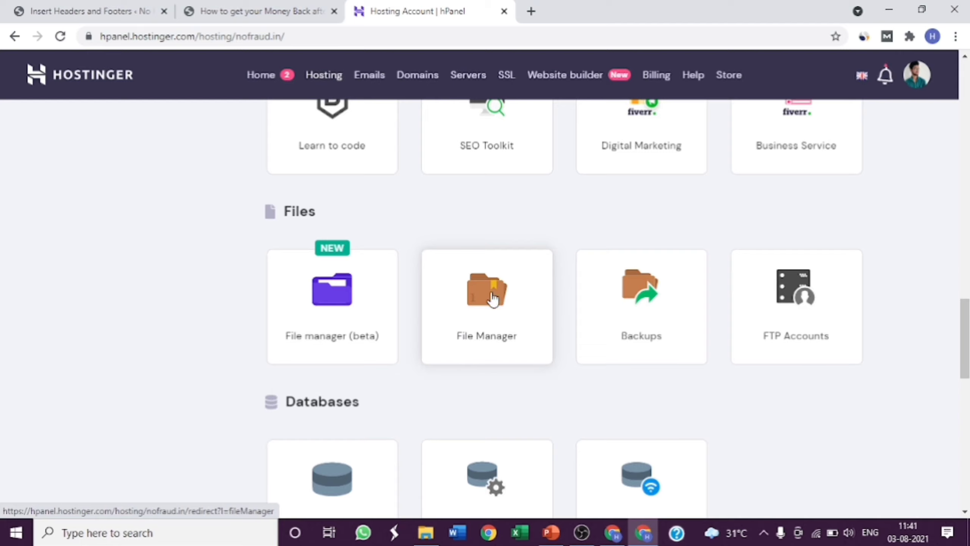
click(493, 309)
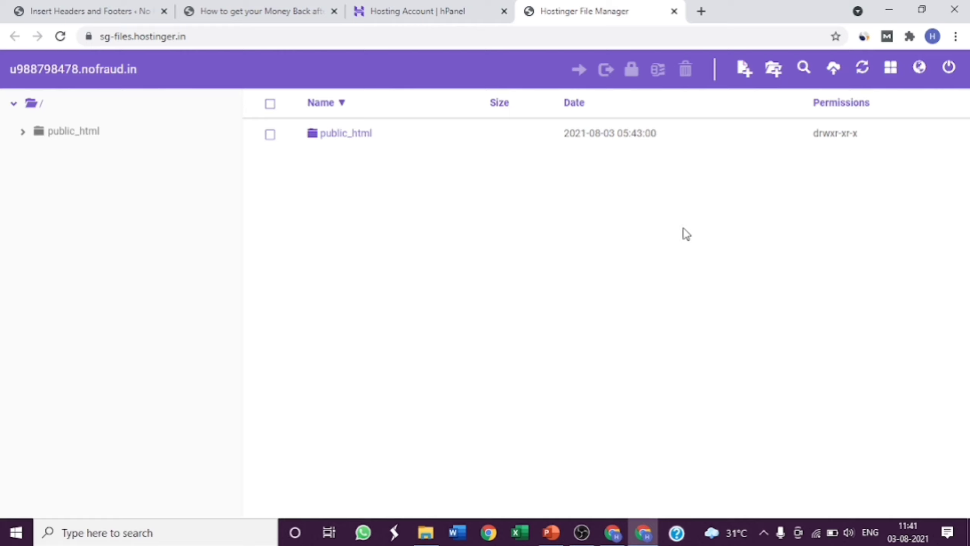
Open the public_html folder and look through its files.
click(345, 133)
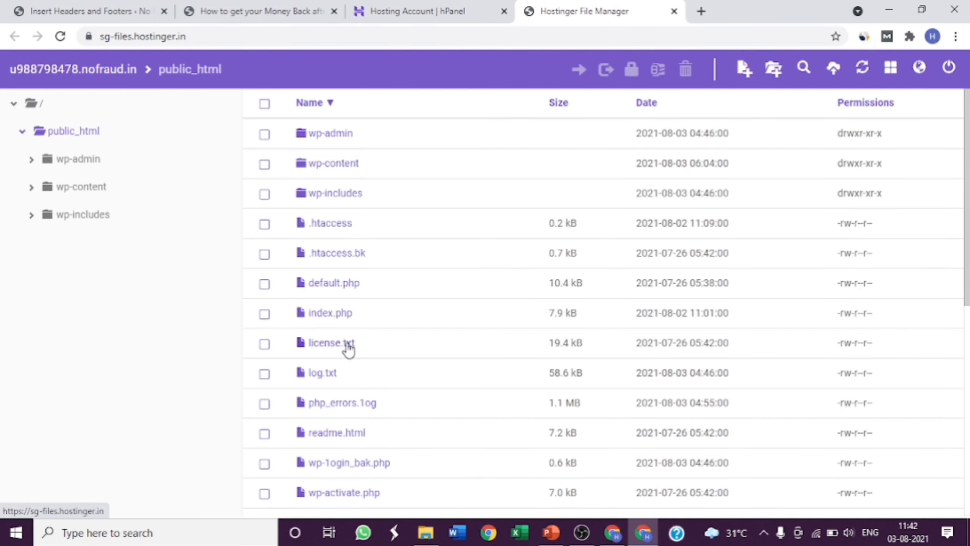
scroll(349, 348, down, 8)
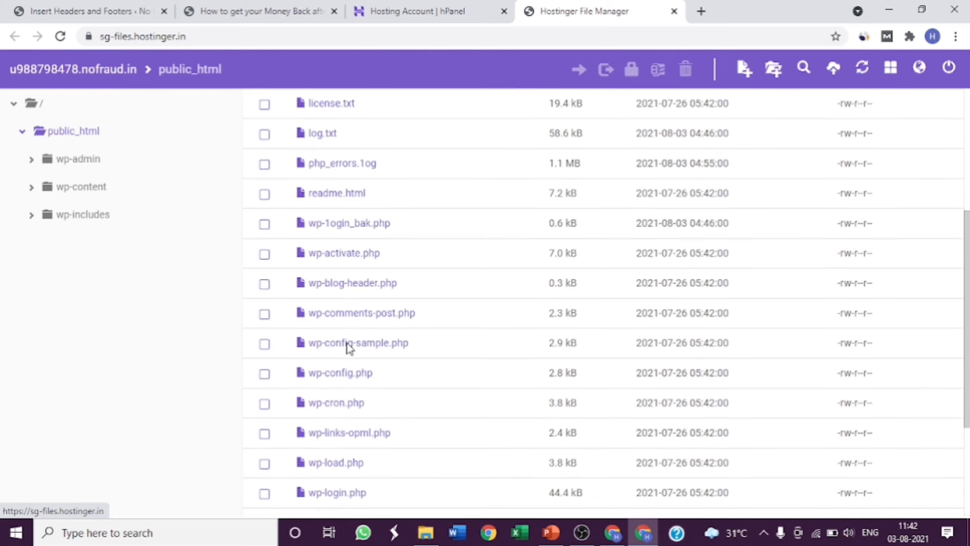
scroll(350, 348, up, 8)
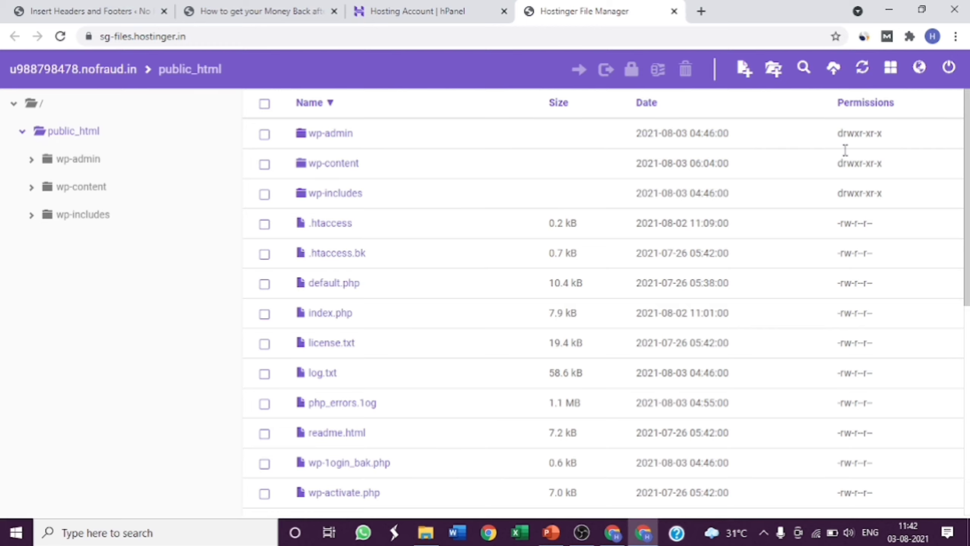
Upload google0728fd2d1fe0cf32.html from Downloads into the public_html folder and check the file list for it.
click(832, 69)
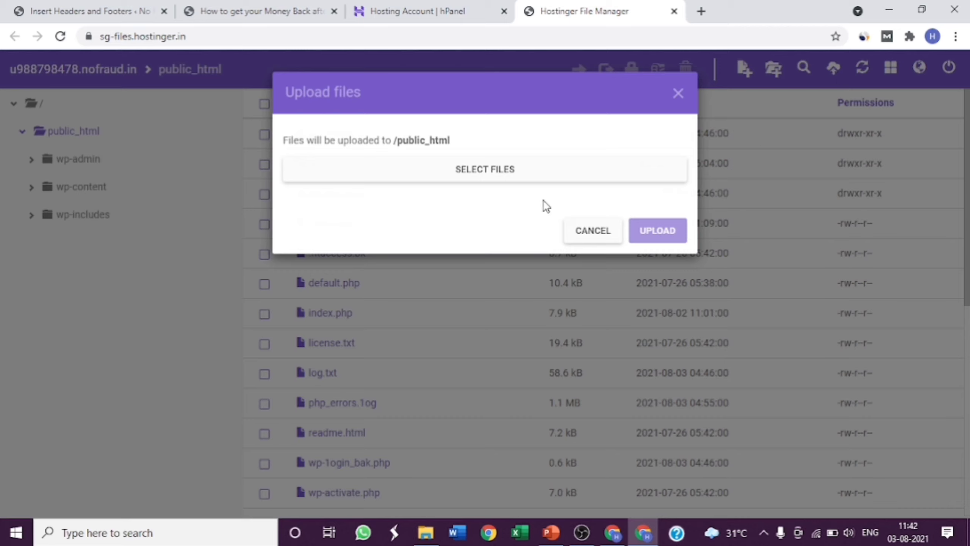
click(484, 180)
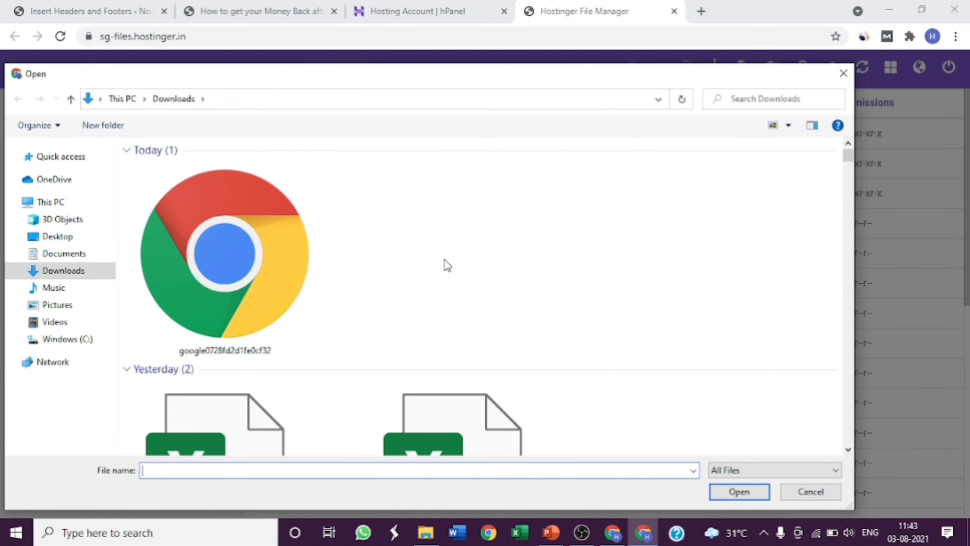
click(247, 278)
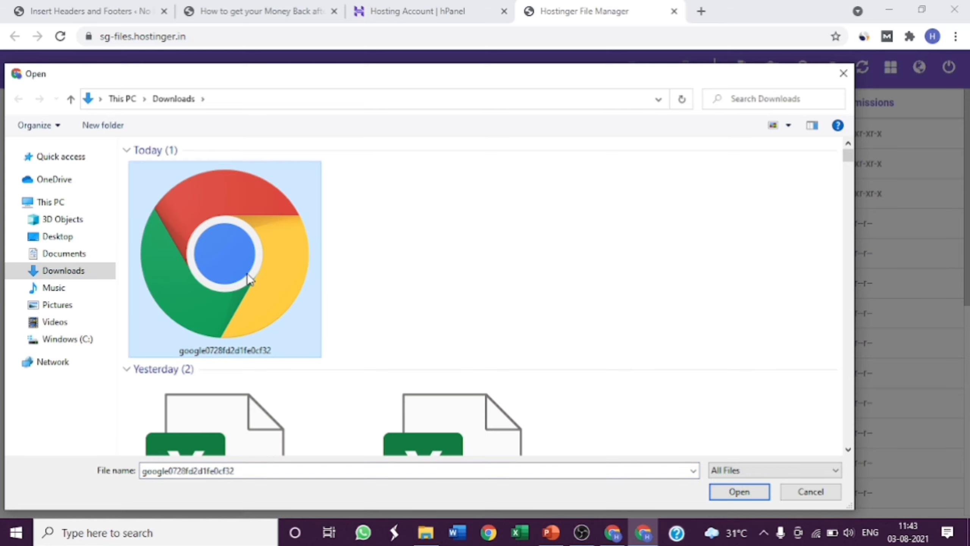
click(739, 492)
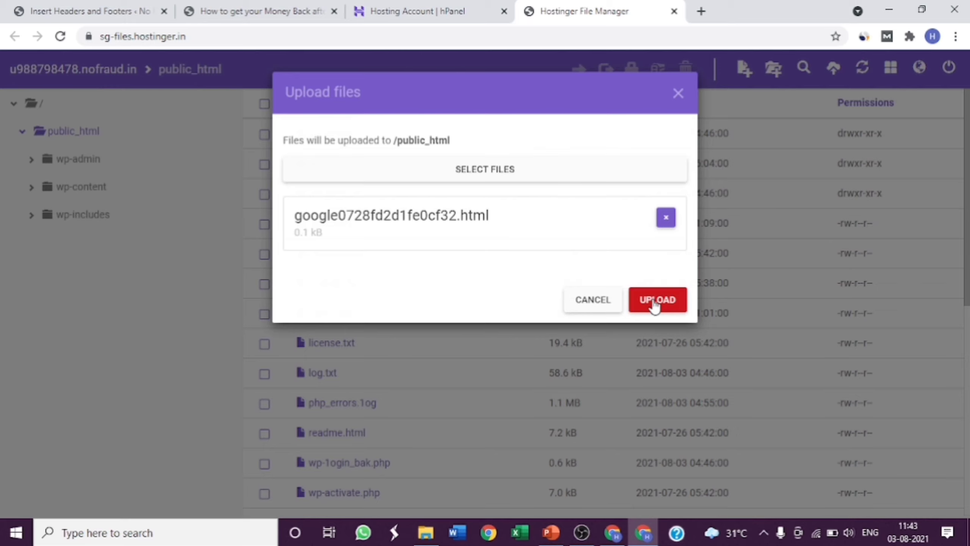
click(654, 302)
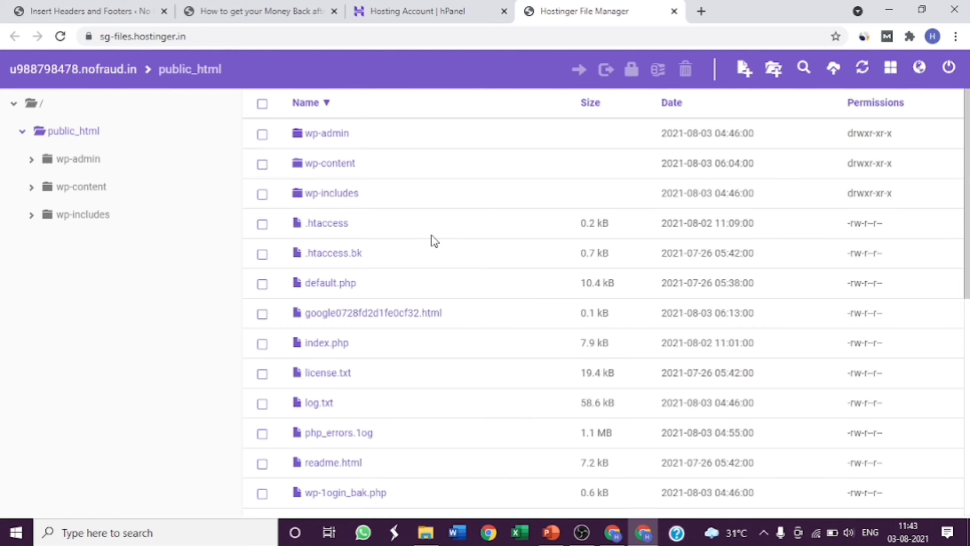
scroll(474, 370, down, 3)
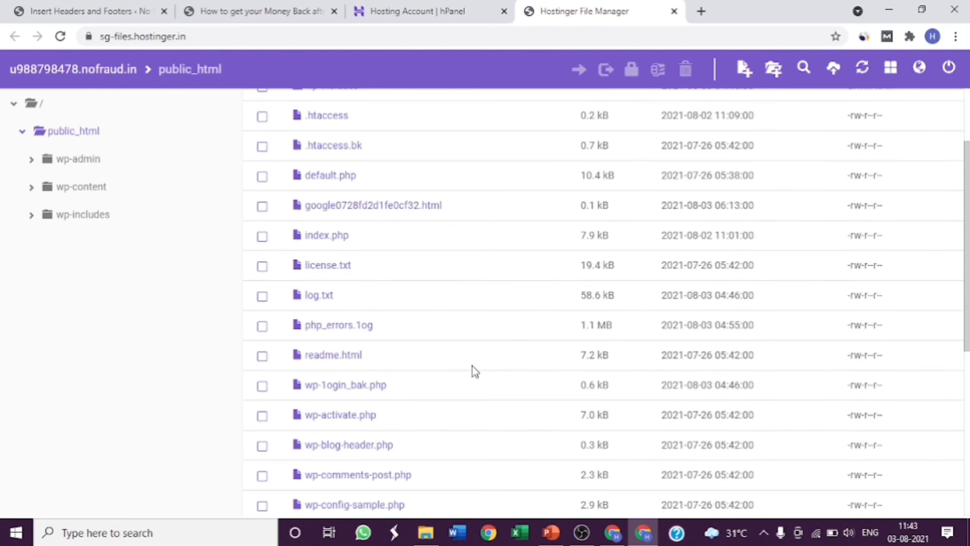
scroll(475, 371, up, 3)
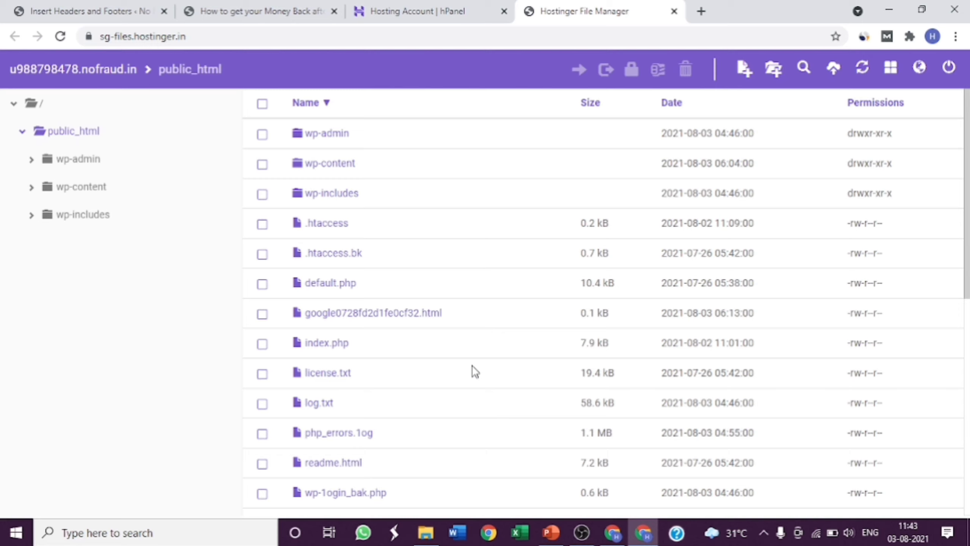
click(349, 37)
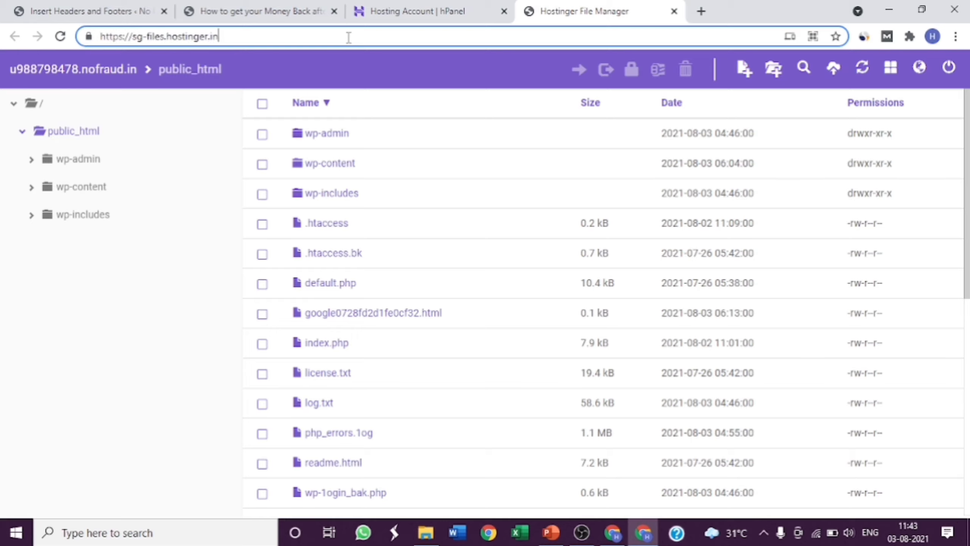
key(Return)
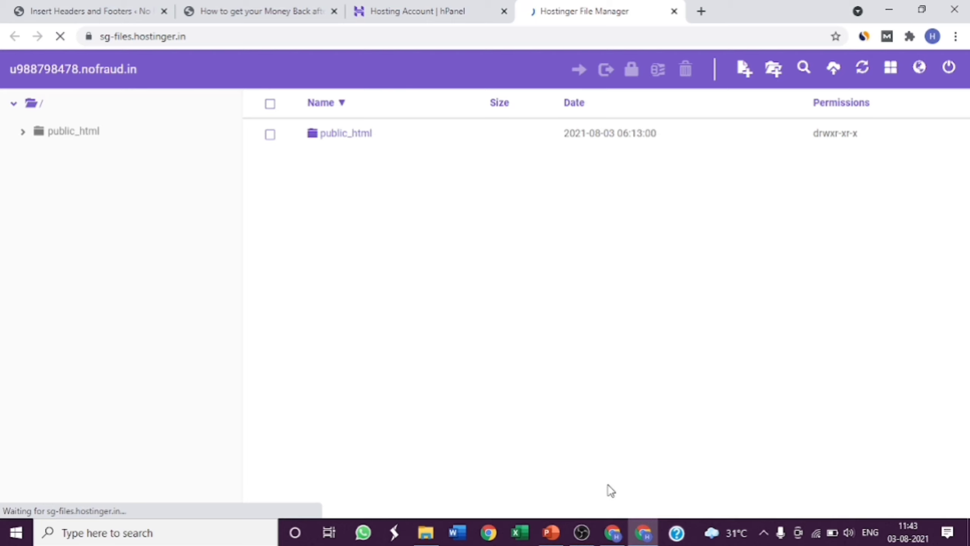
click(613, 535)
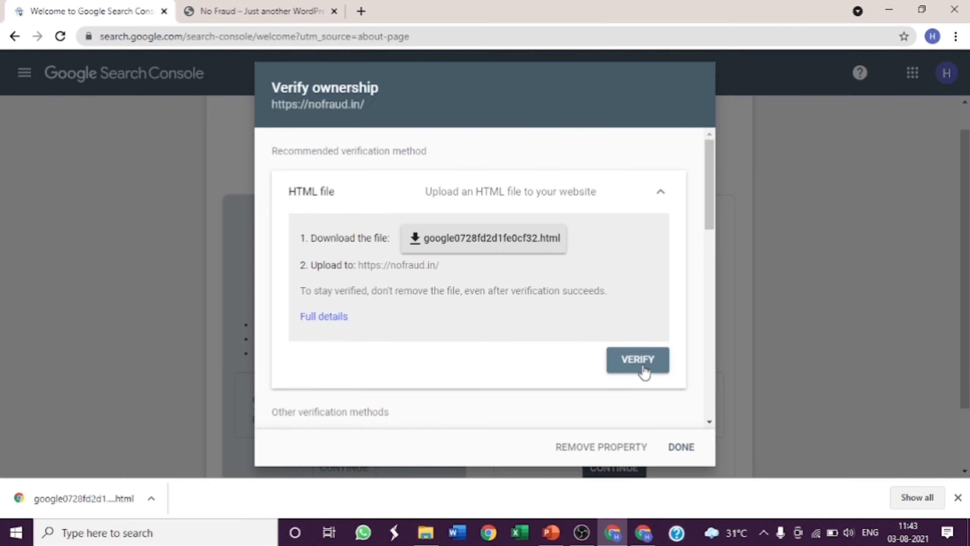
click(628, 364)
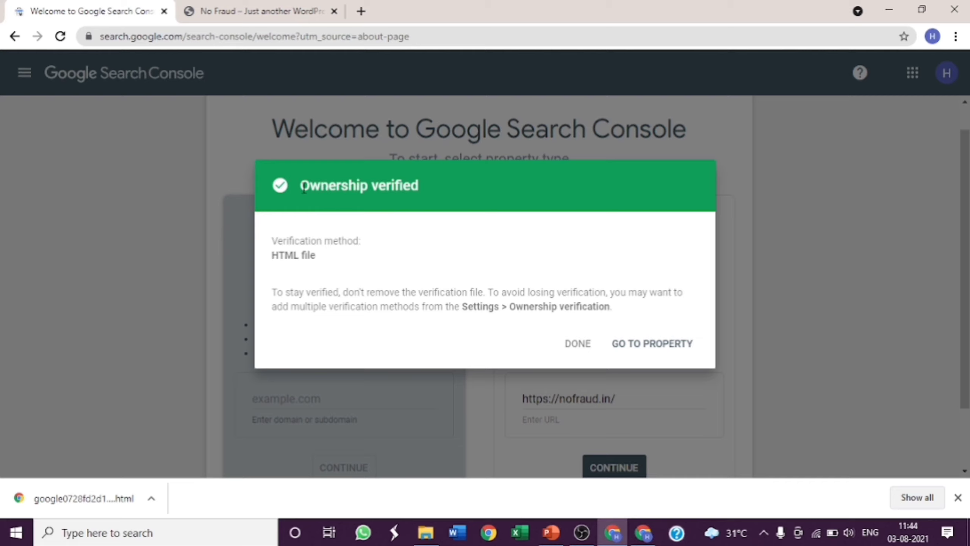
drag(303, 187, 426, 189)
click(426, 189)
Go to the verified property and dismiss the welcome dialog, the Overview and Core Web Vitals tips and the download bar.
click(626, 346)
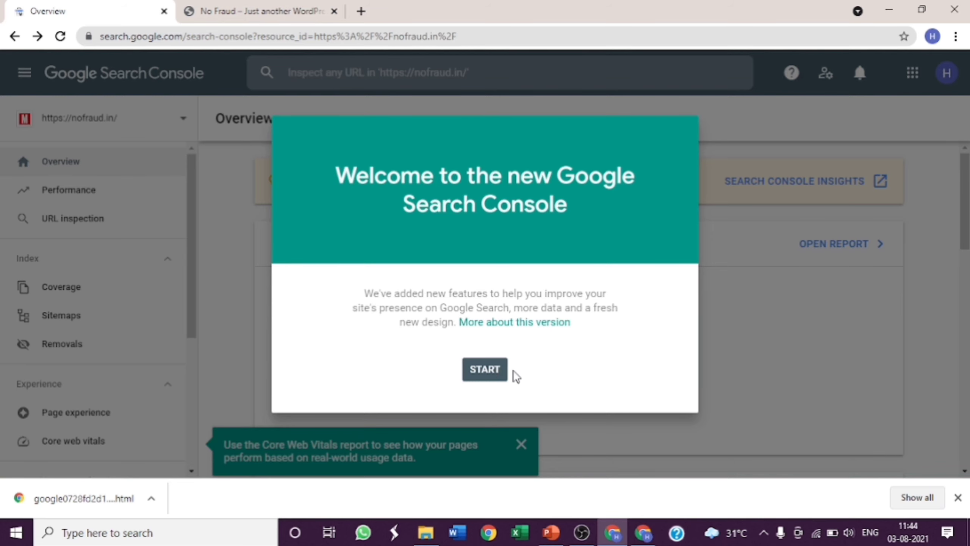
click(485, 369)
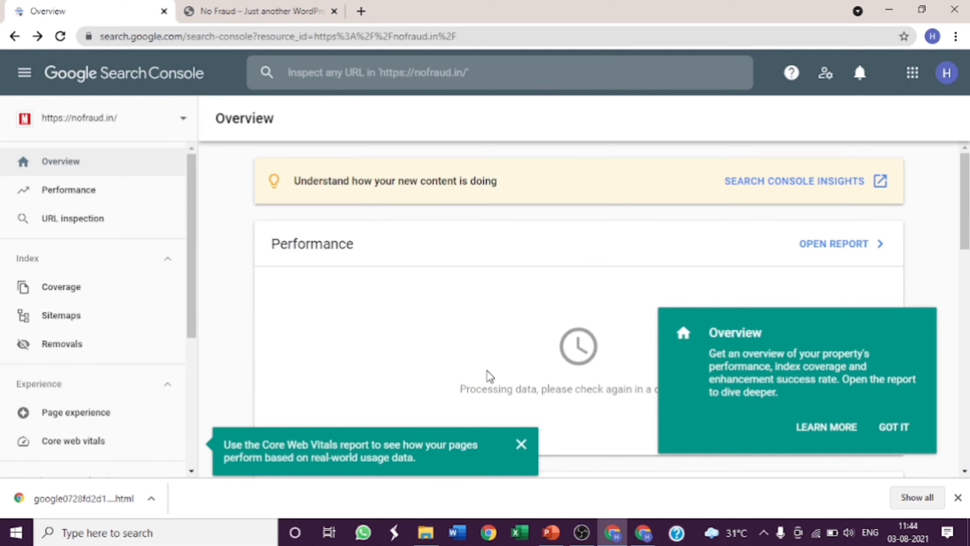
click(894, 427)
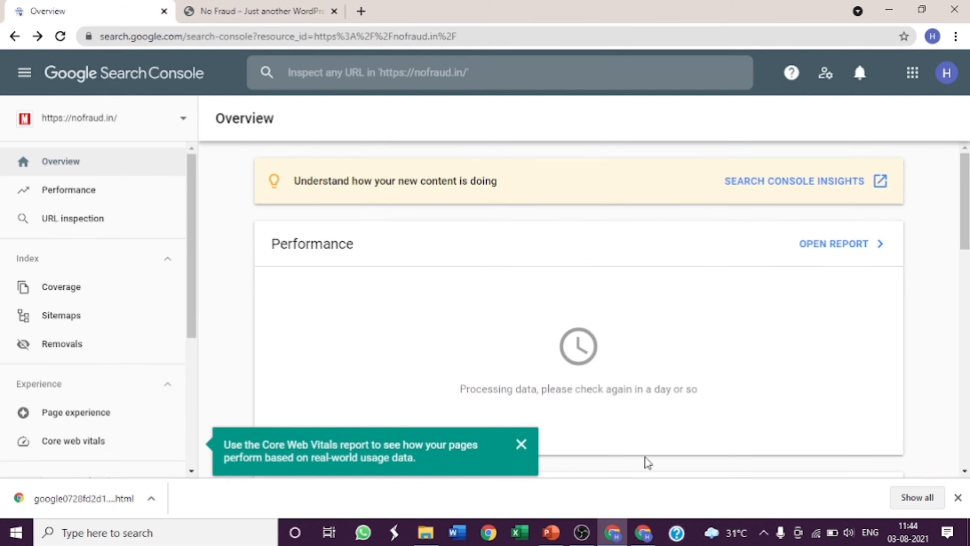
click(520, 444)
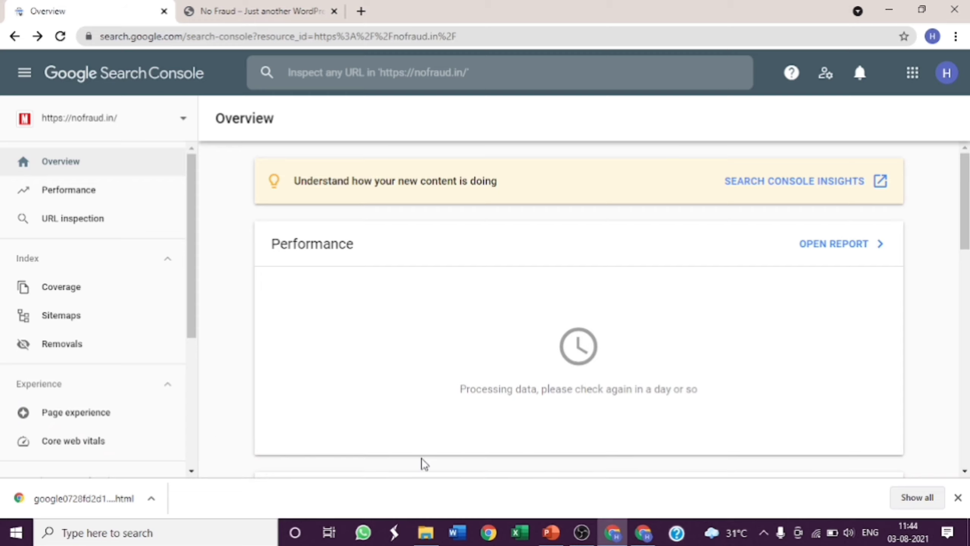
scroll(256, 392, down, 10)
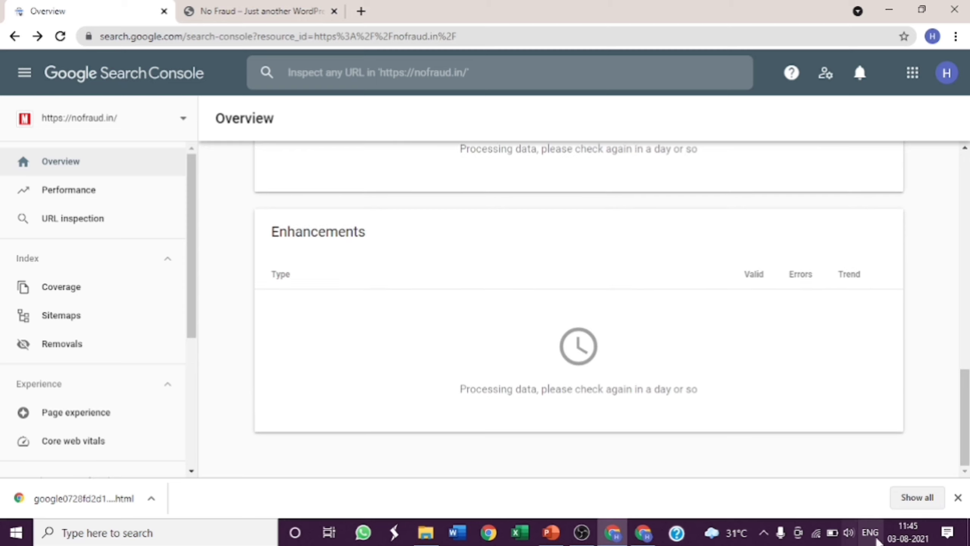
click(957, 497)
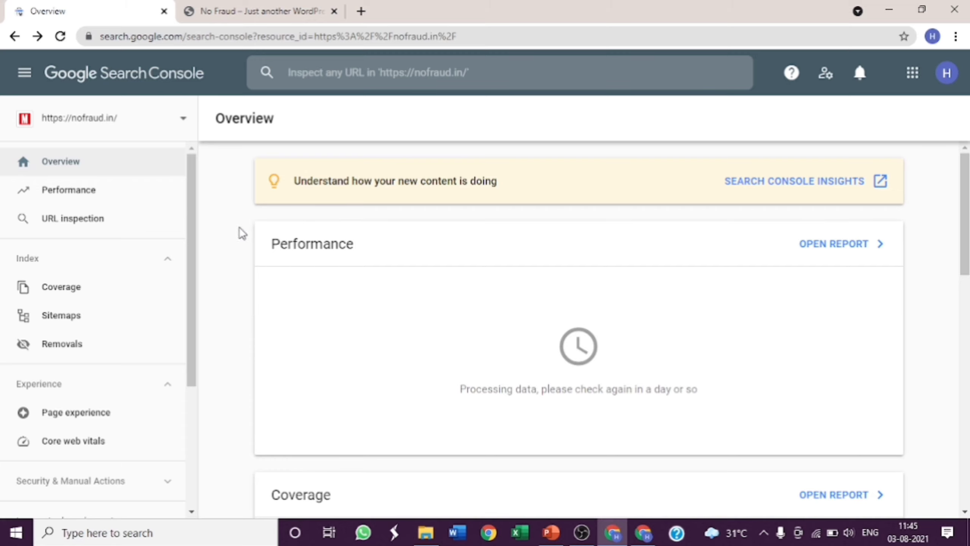
Examine the Performance, Coverage, Experience and Enhancements sections of the property's Overview page.
scroll(432, 339, down, 15)
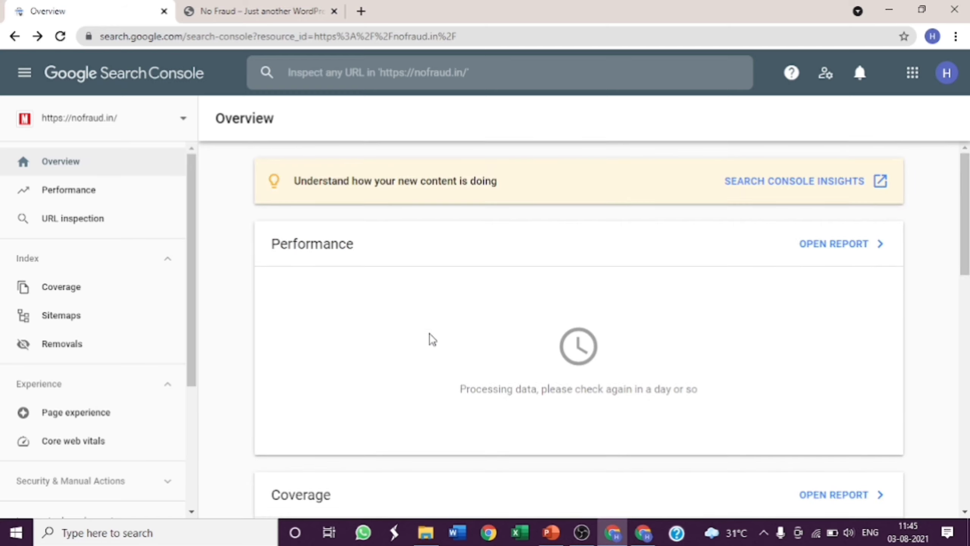
scroll(489, 392, down, 15)
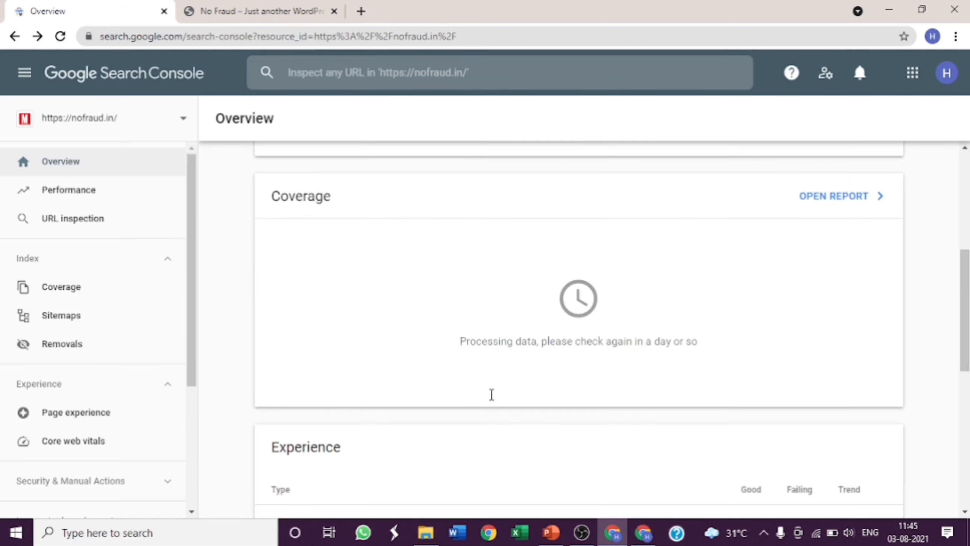
scroll(217, 240, up, 10)
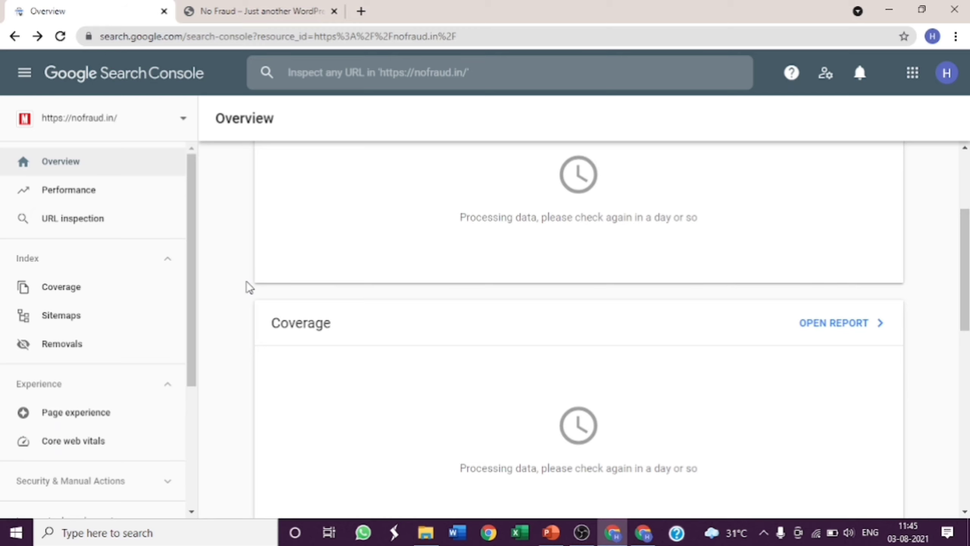
scroll(249, 286, up, 5)
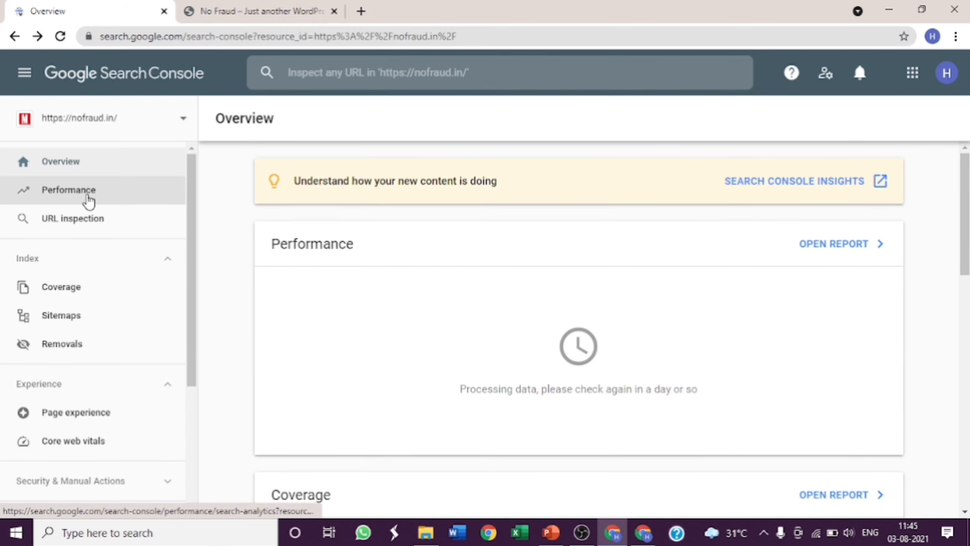
scroll(292, 302, down, 10)
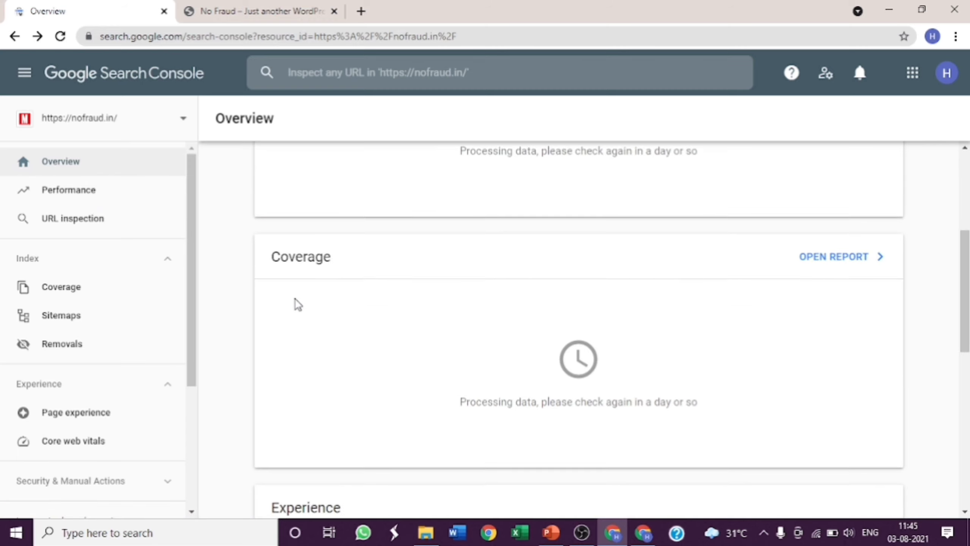
scroll(298, 304, up, 10)
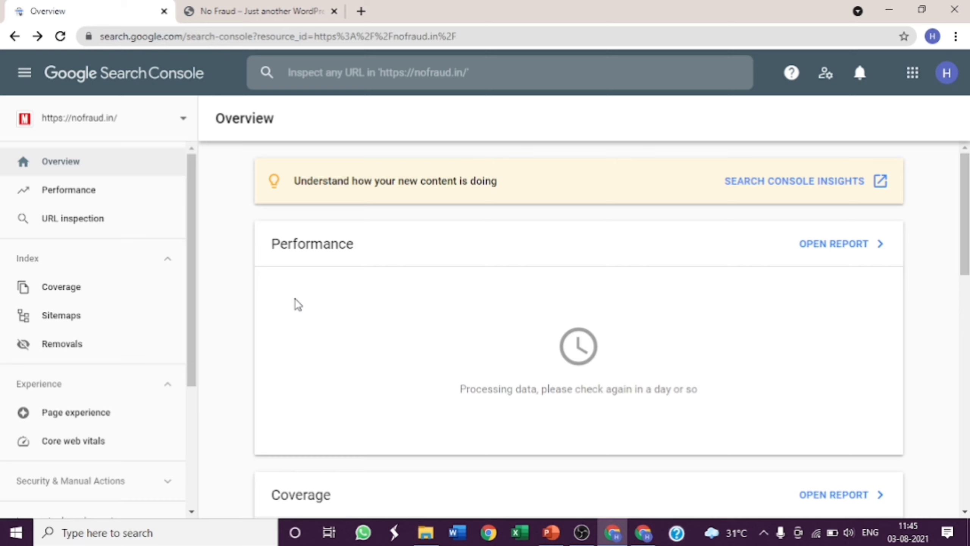
scroll(298, 304, down, 10)
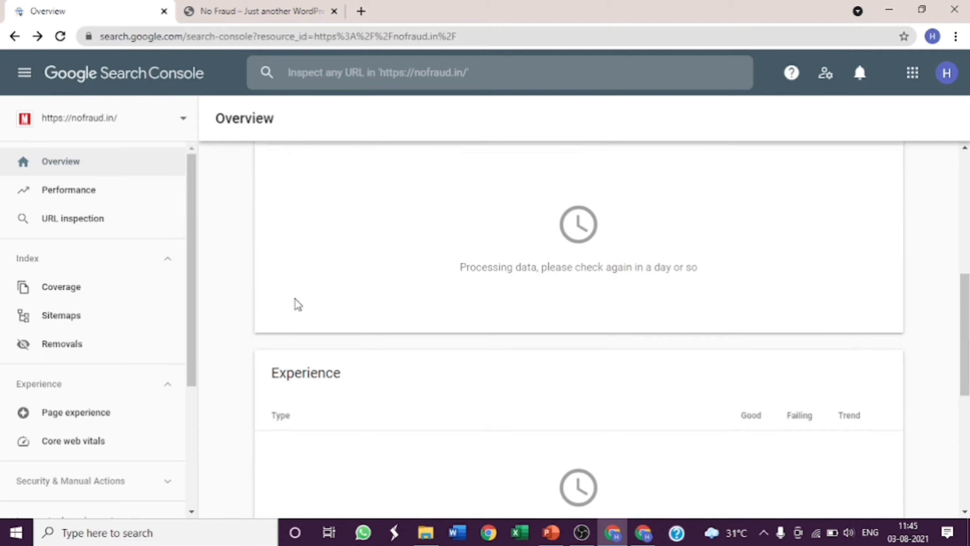
scroll(304, 291, up, 7)
scroll(304, 290, up, 8)
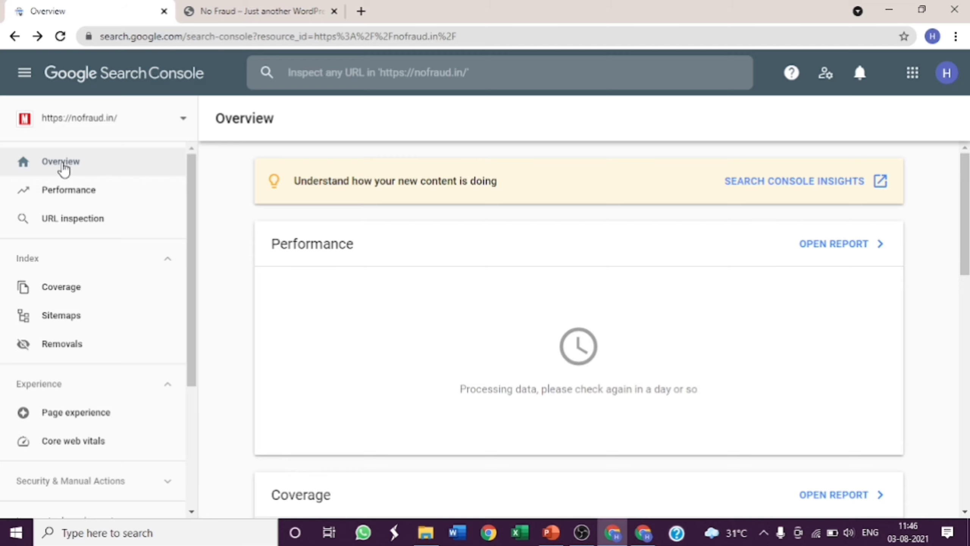
scroll(429, 345, down, 3)
scroll(411, 386, down, 15)
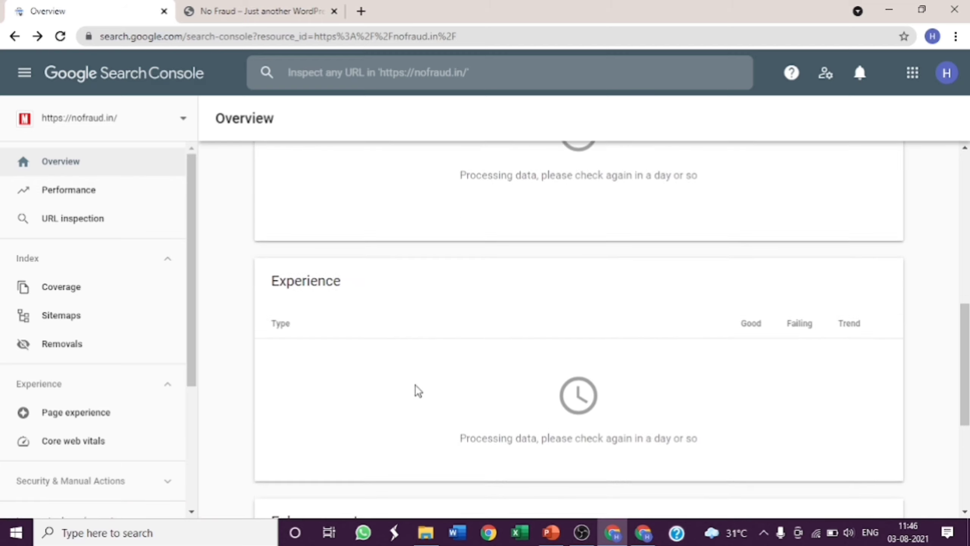
scroll(416, 390, up, 3)
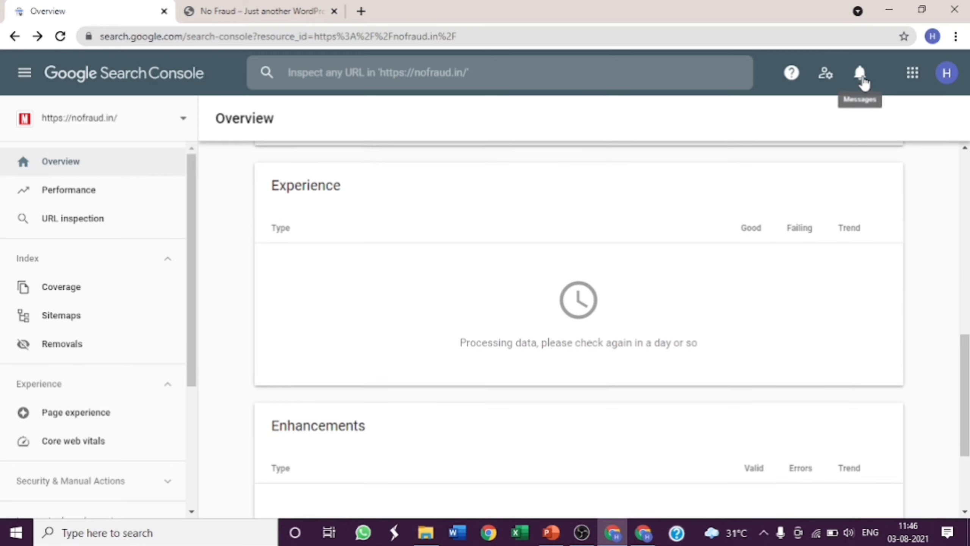
Check the property's messages and look through the Performance report, dismissing its introductory tip.
click(863, 77)
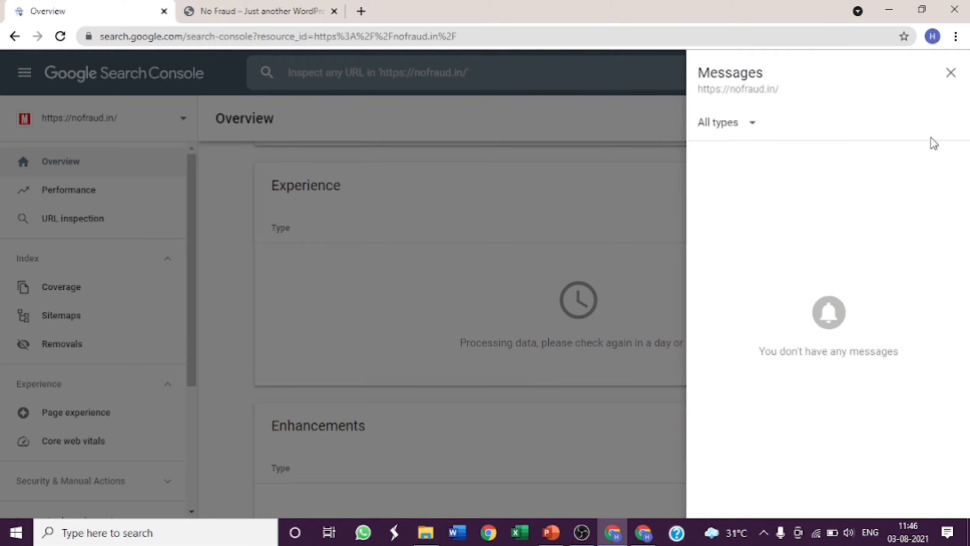
click(951, 76)
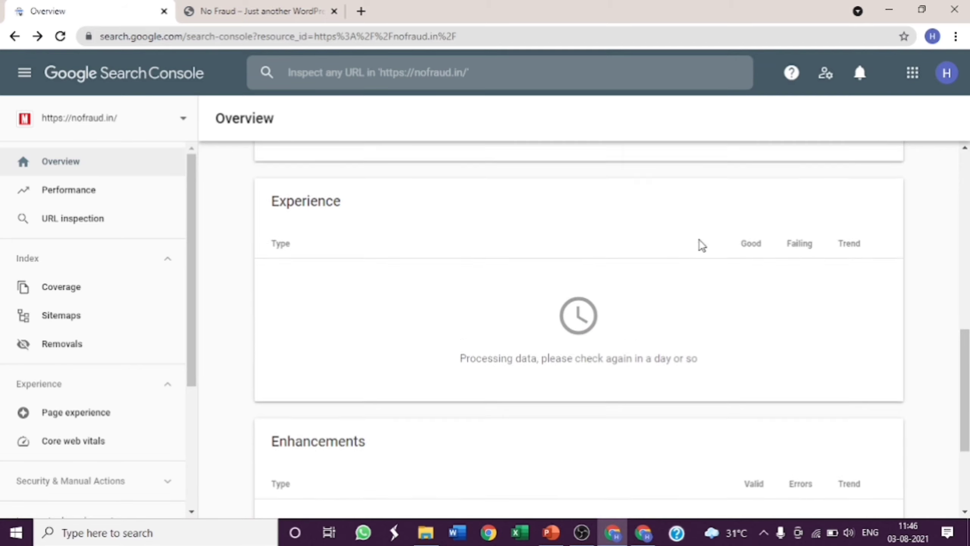
scroll(702, 244, up, 6)
click(81, 203)
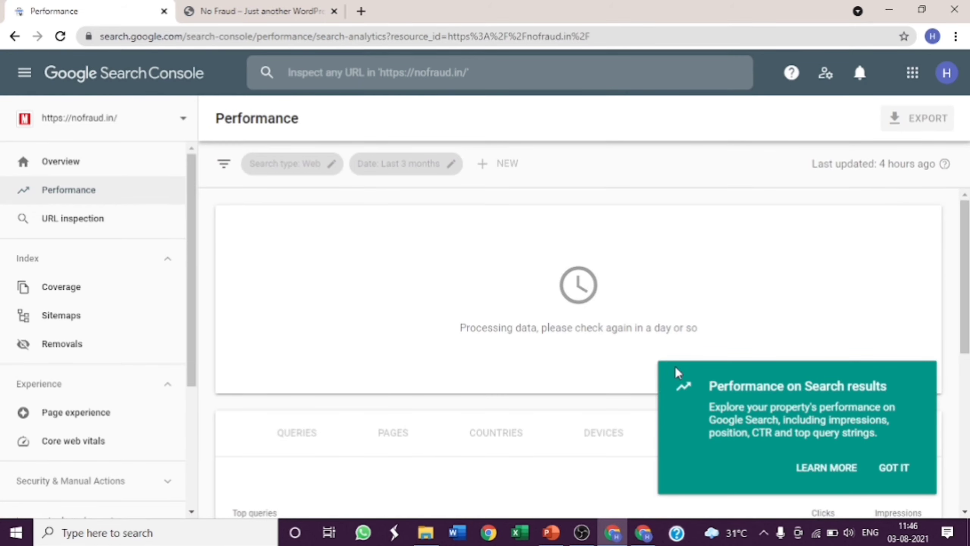
click(898, 471)
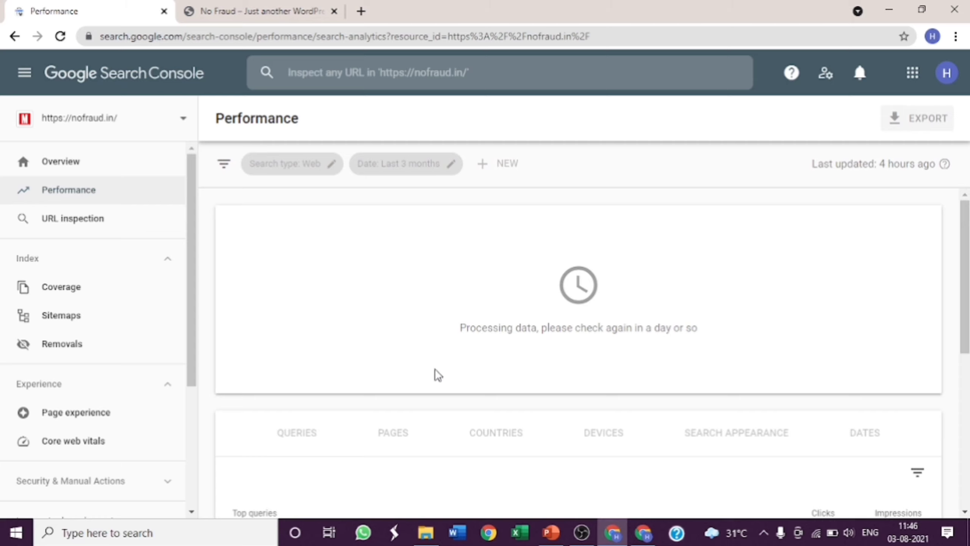
scroll(420, 374, down, 3)
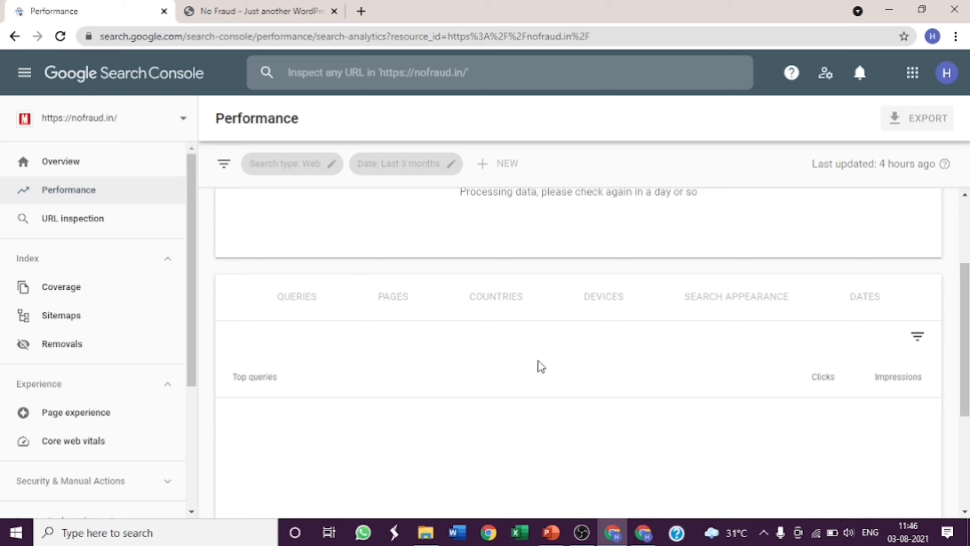
click(78, 221)
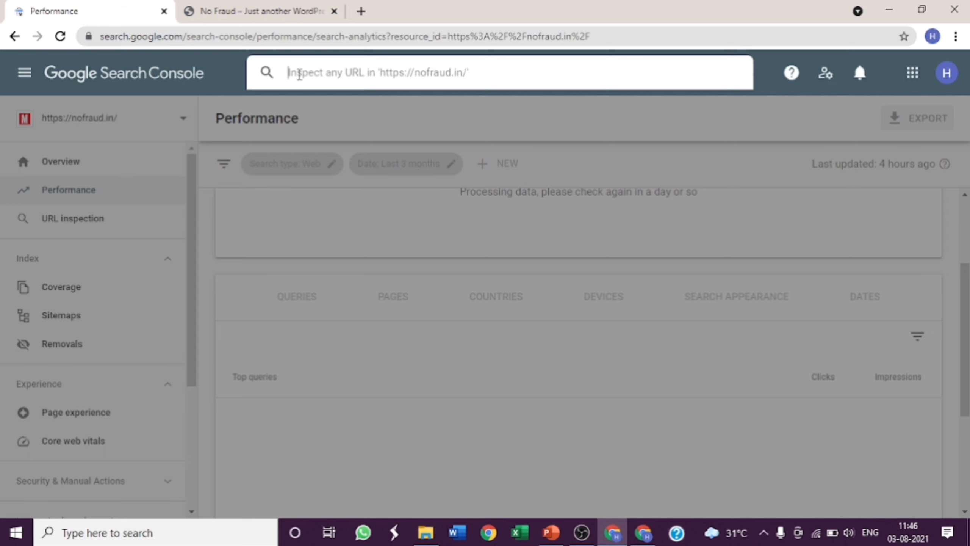
click(277, 15)
click(254, 35)
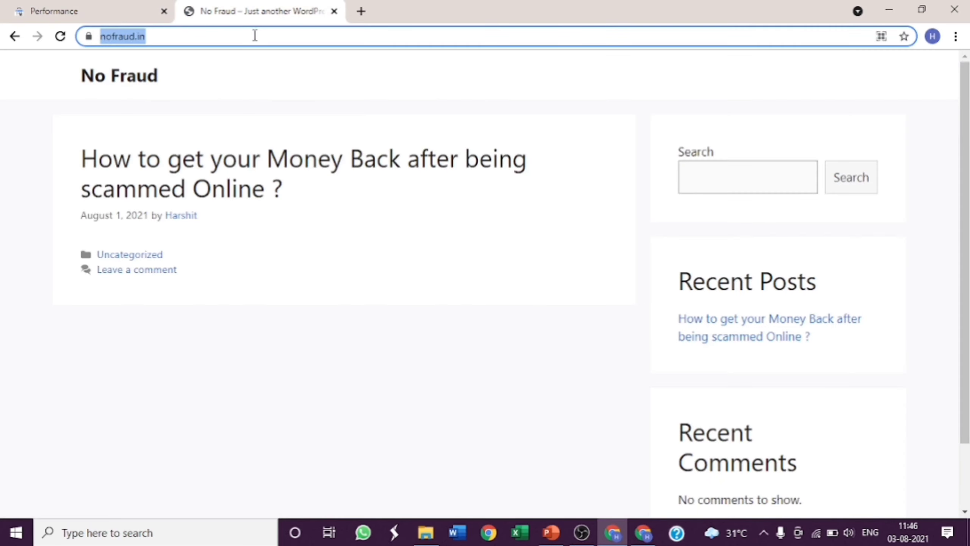
click(92, 19)
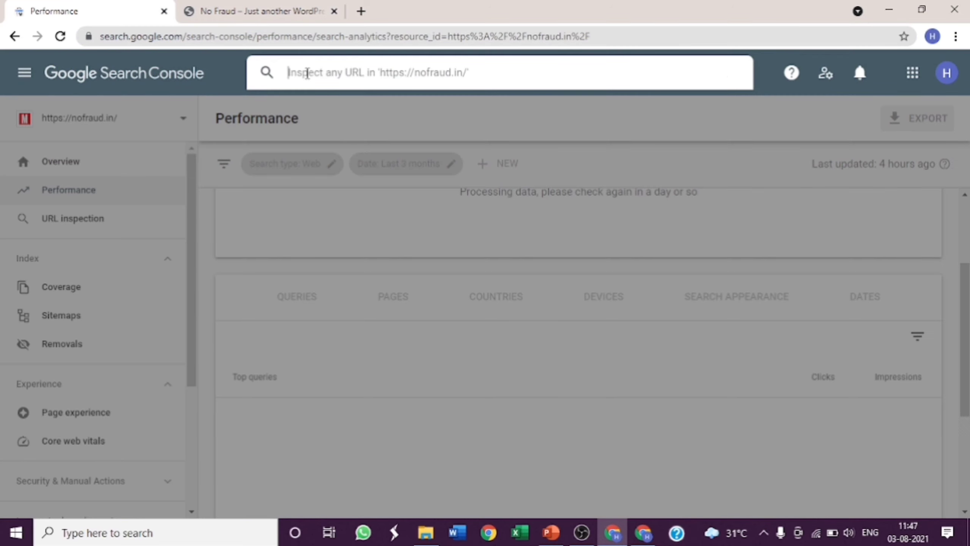
text(https://nofraud.in/)
key(Return)
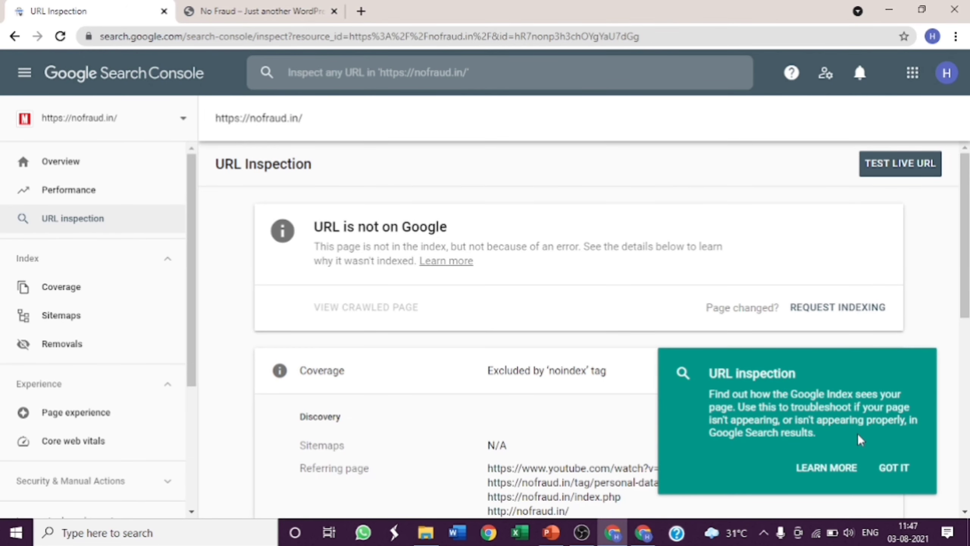
click(891, 465)
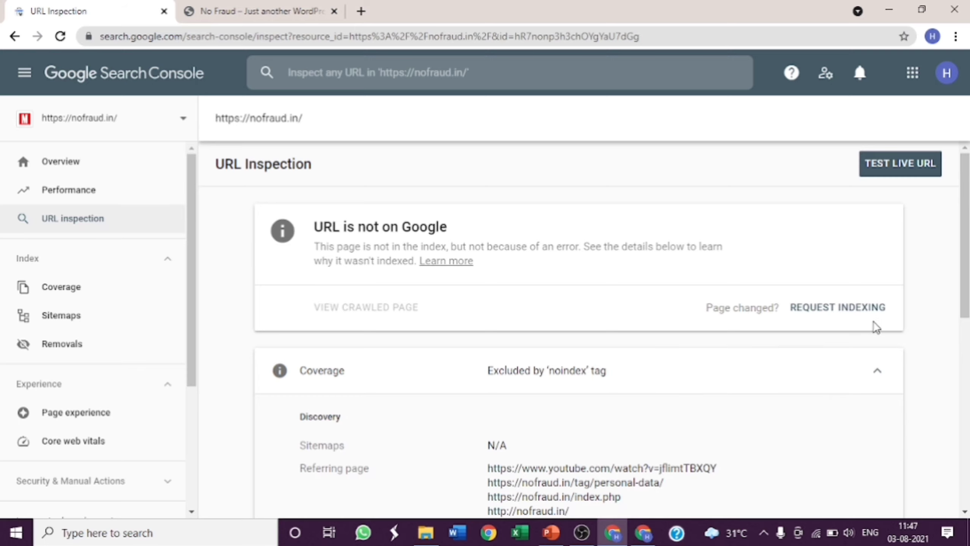
click(823, 312)
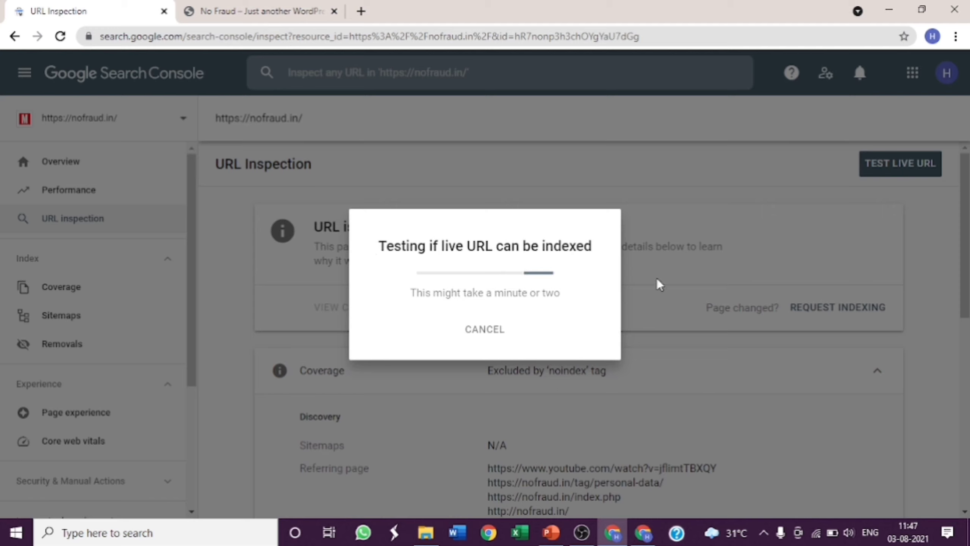
click(480, 330)
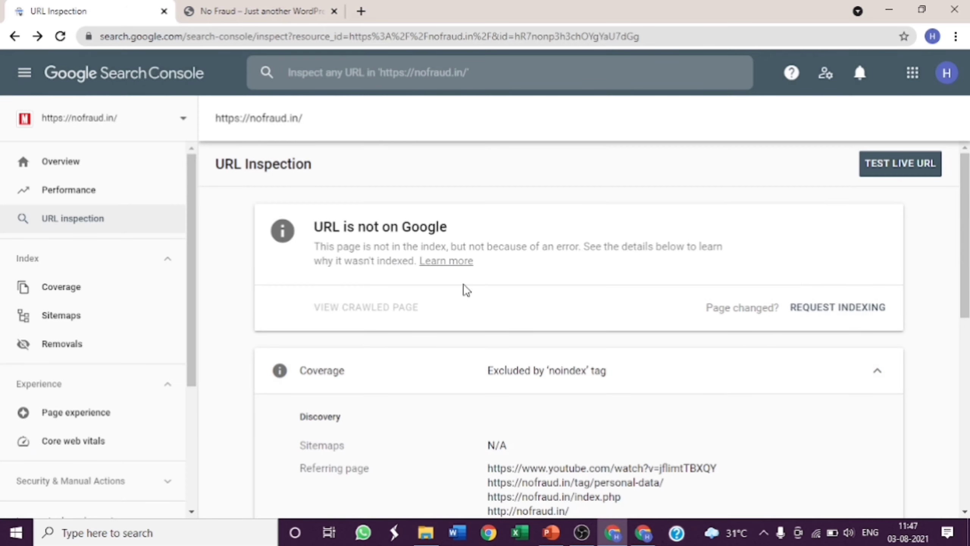
Open the Coverage report, closing the image challenge and dismissing the introductory tip.
click(65, 300)
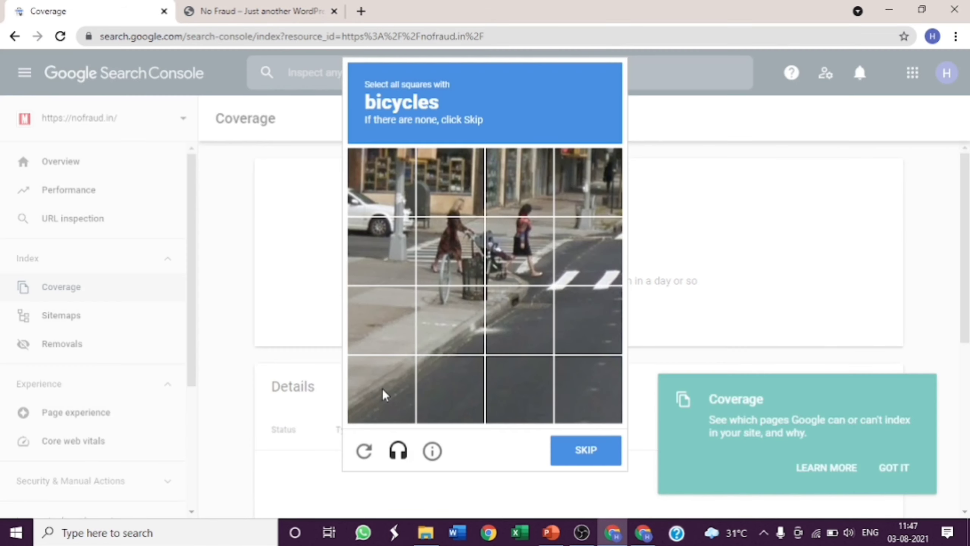
click(692, 288)
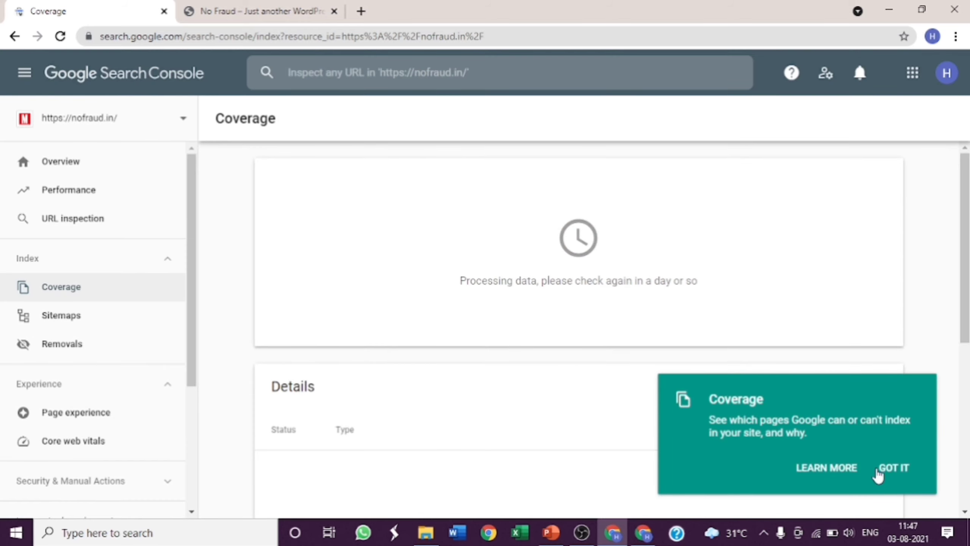
click(891, 469)
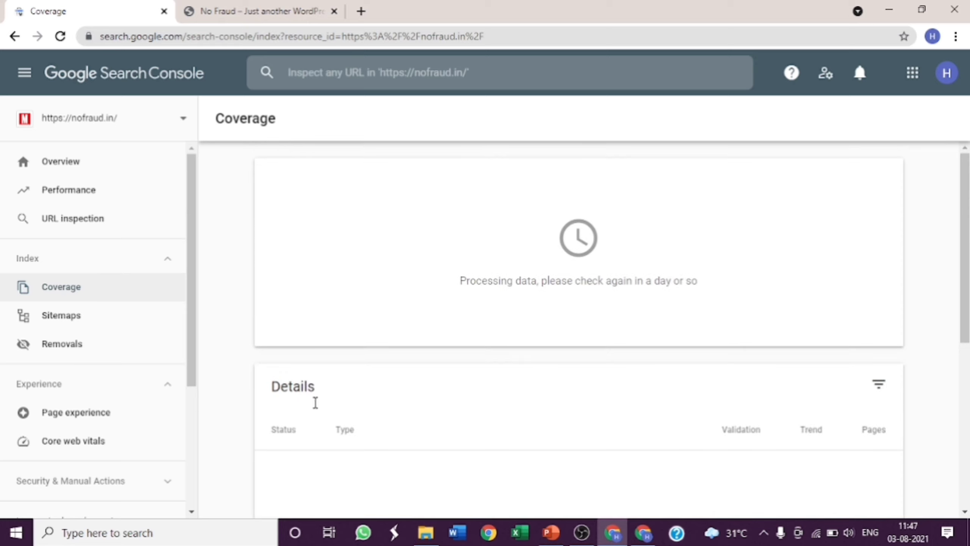
View the Sitemaps report, dismissing its introductory tip, and open the Removals report.
click(53, 320)
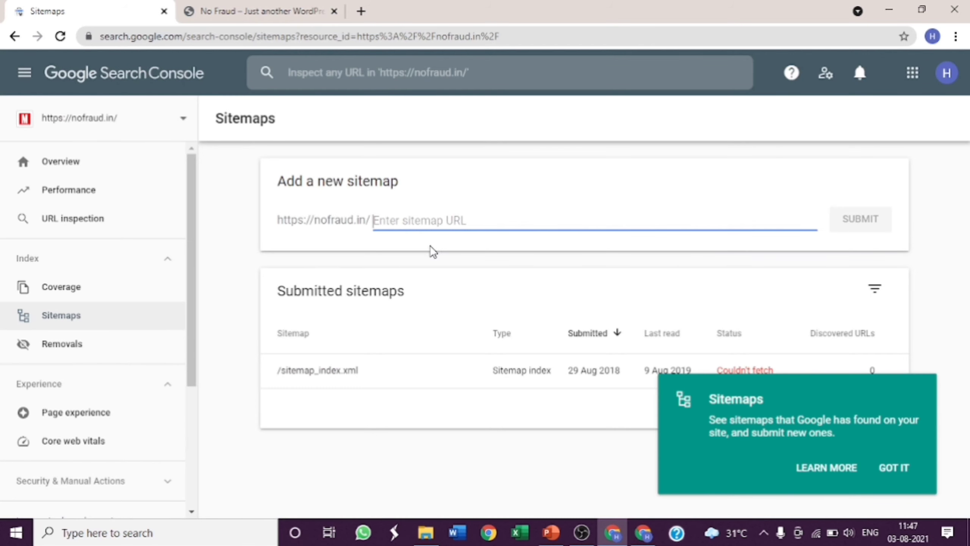
click(893, 467)
click(461, 219)
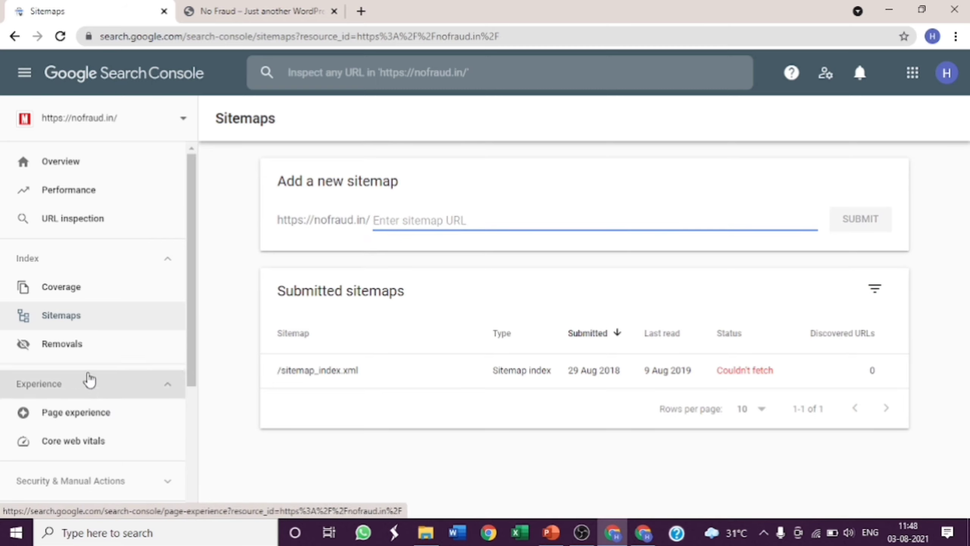
click(81, 350)
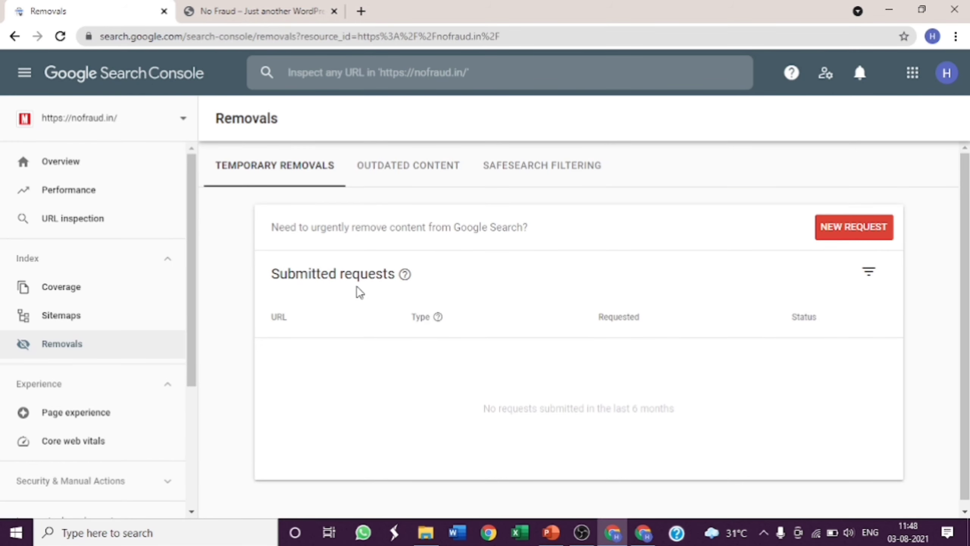
Check the Page experience report and look through the Core web vitals report, dismissing the latter's introductory tip.
click(93, 408)
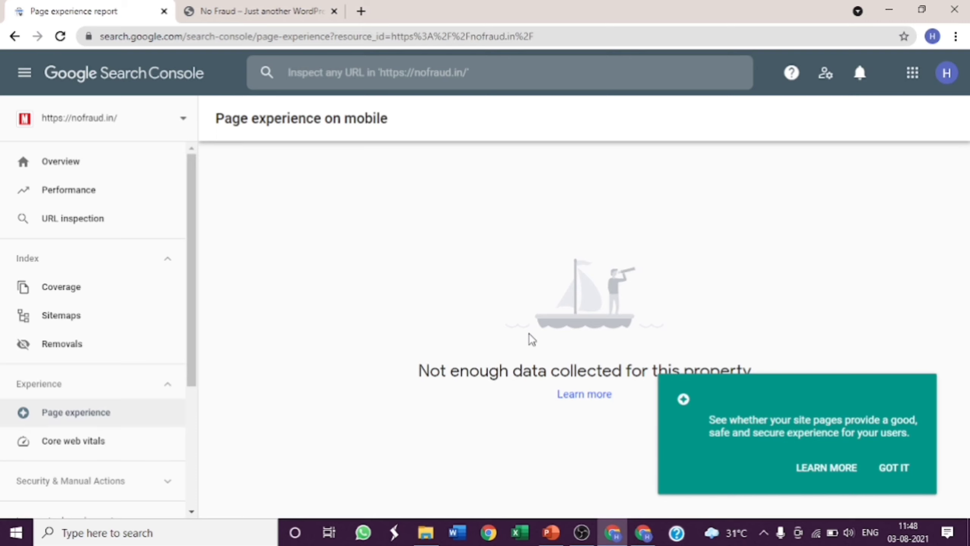
click(83, 443)
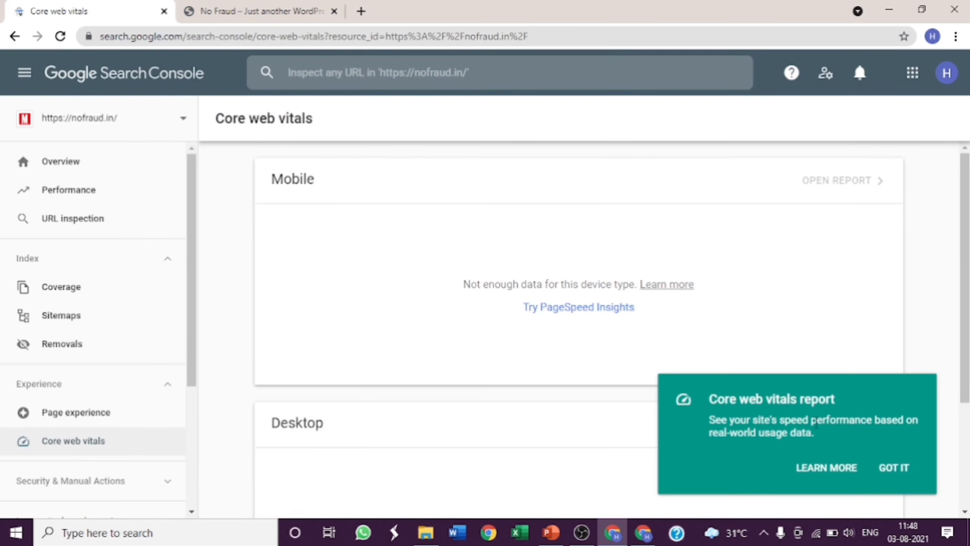
click(894, 468)
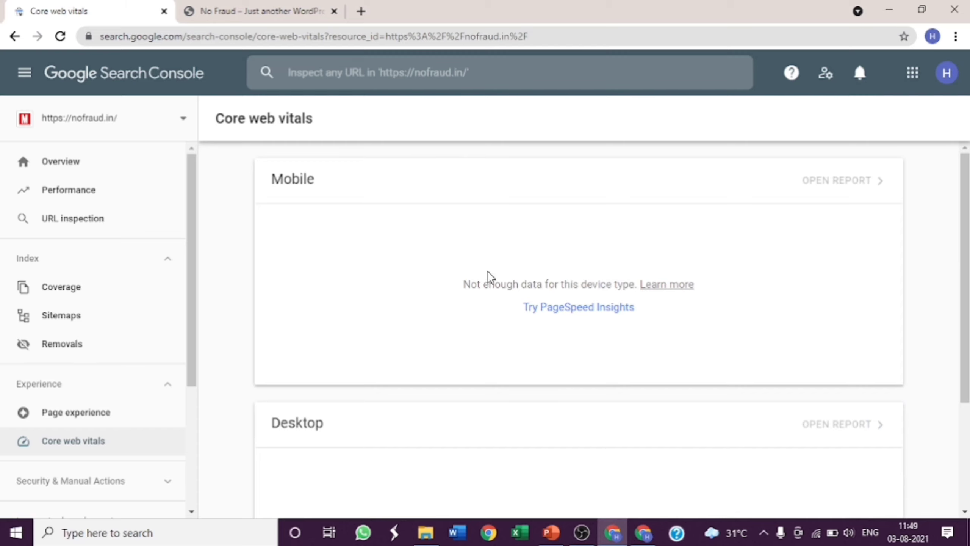
scroll(323, 398, down, 4)
scroll(322, 397, up, 4)
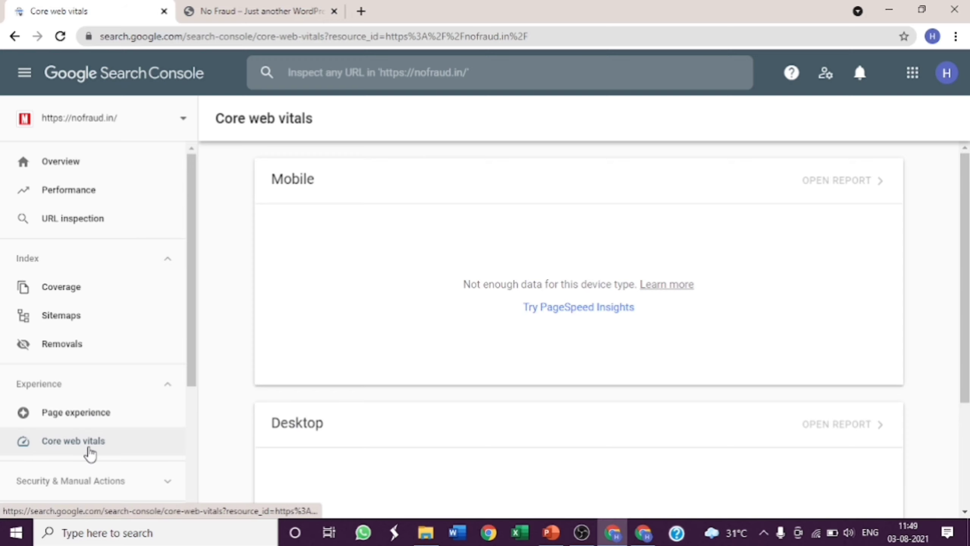
Open the Links report and dismiss its introductory tip.
scroll(147, 377, down, 5)
scroll(148, 377, up, 5)
scroll(147, 377, down, 5)
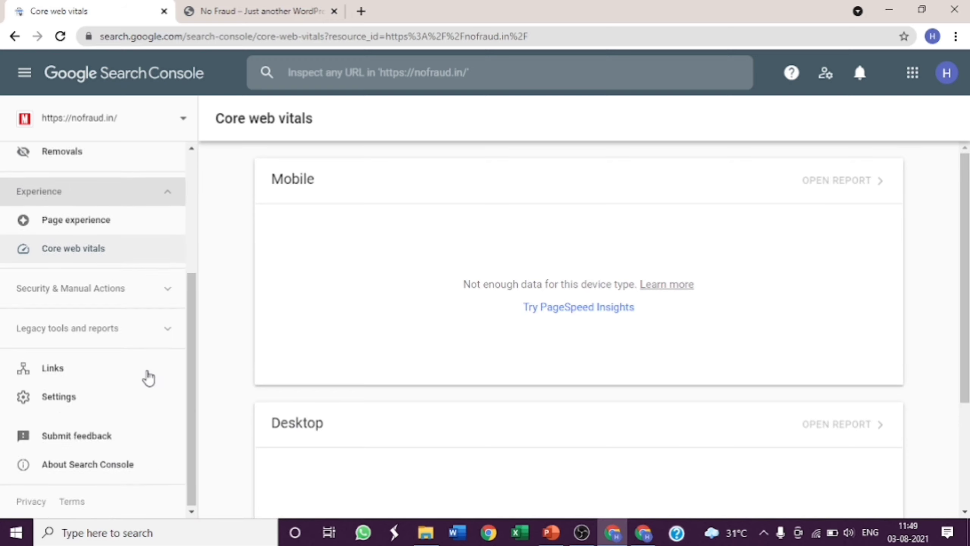
click(48, 365)
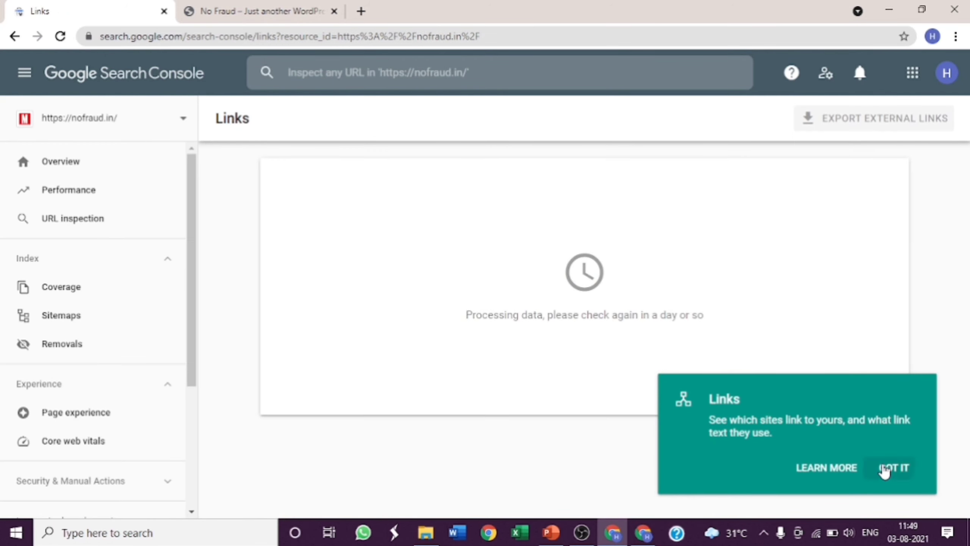
click(884, 471)
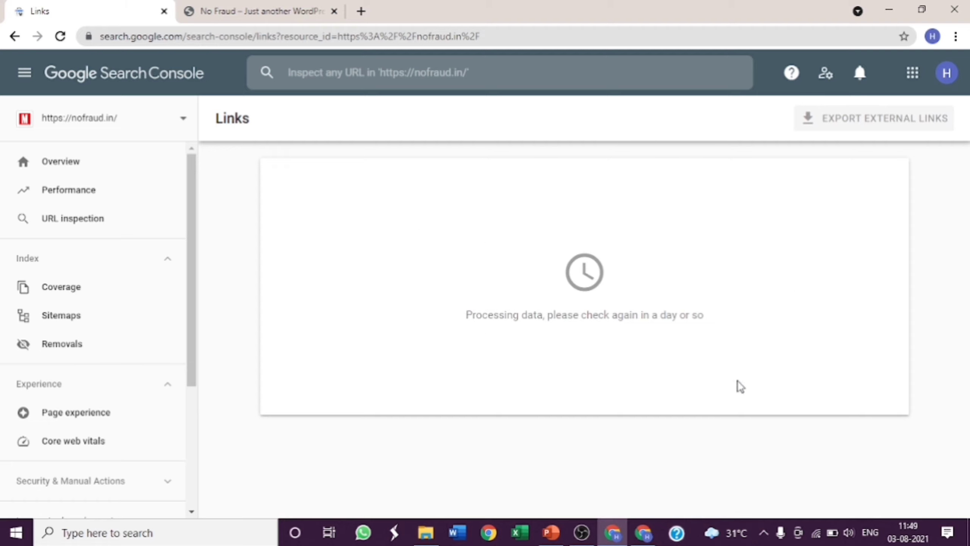
Dismiss the Mobile First Indexing notice on the property's Overview and look through Search Console Insights for the site.
click(127, 166)
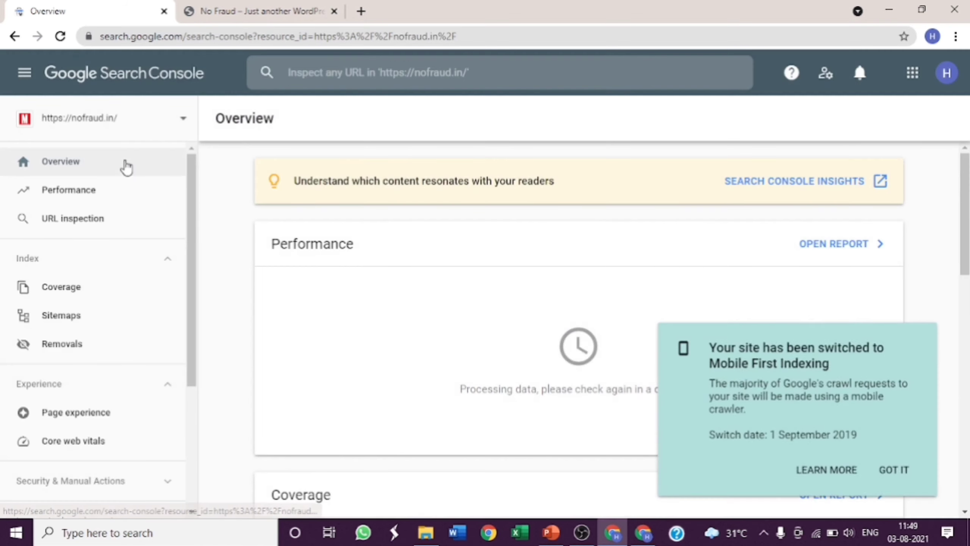
click(902, 470)
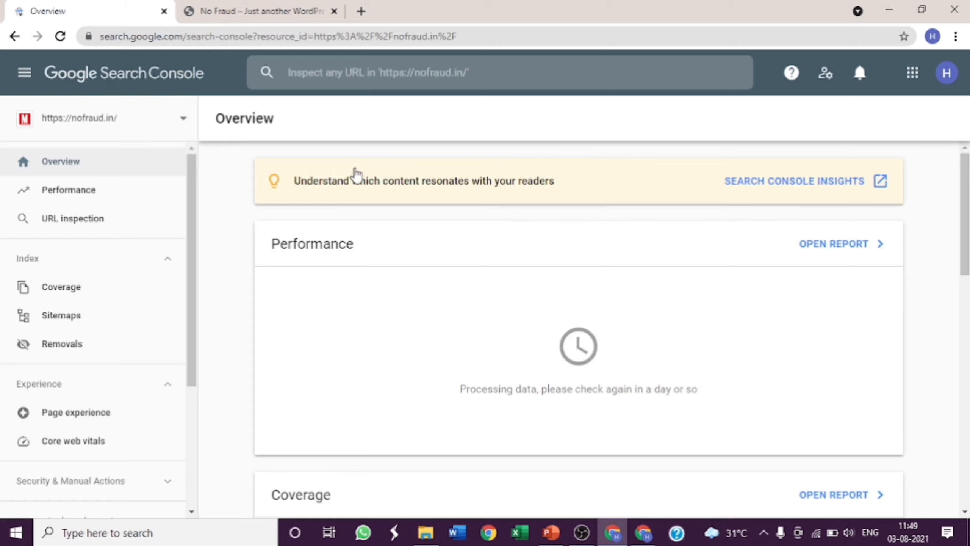
click(758, 183)
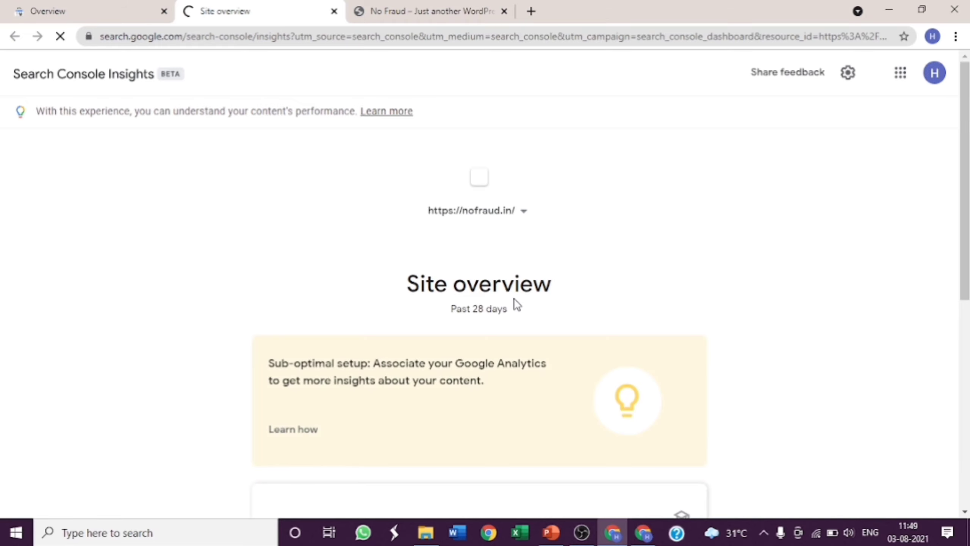
scroll(259, 330, down, 10)
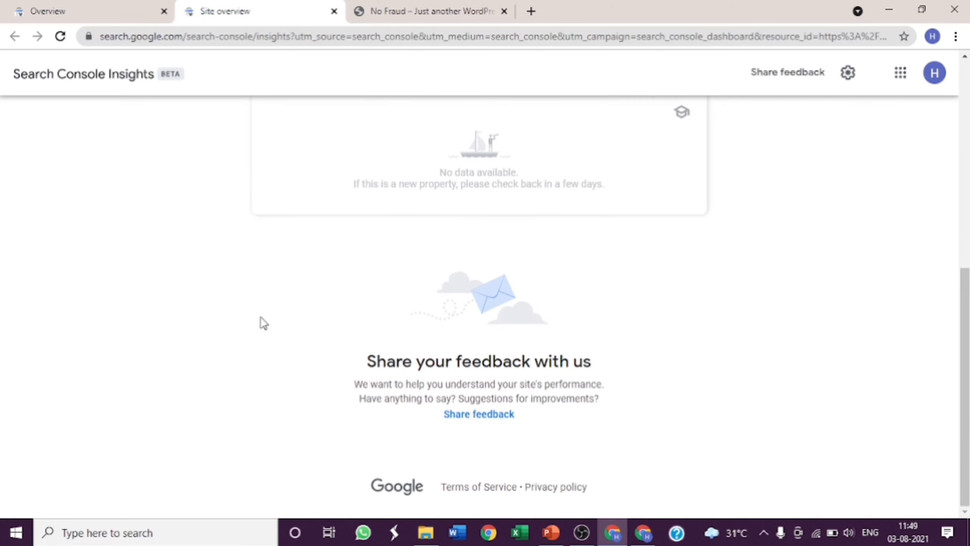
Return to the property's Overview and look over its report summaries.
key(ctrl+shift+Tab)
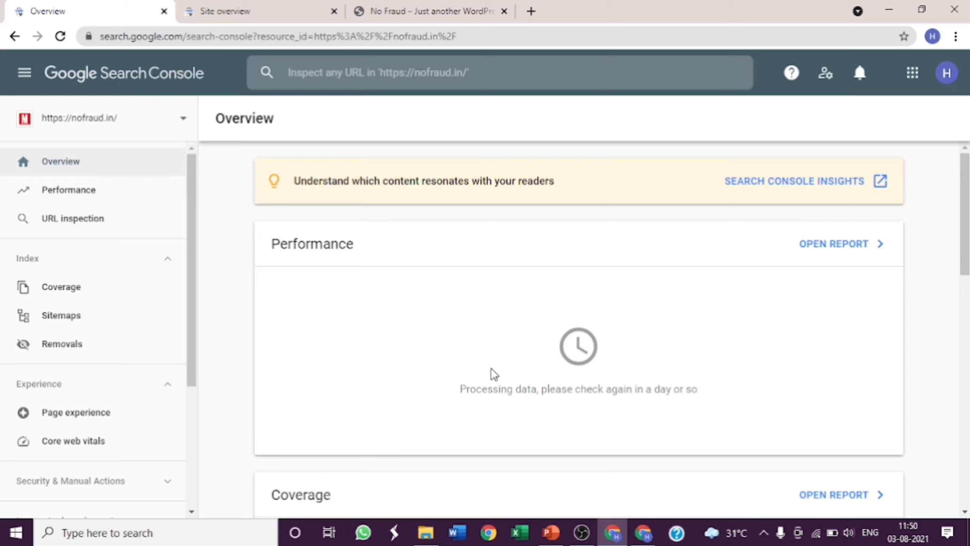
scroll(491, 367, down, 3)
scroll(491, 367, up, 3)
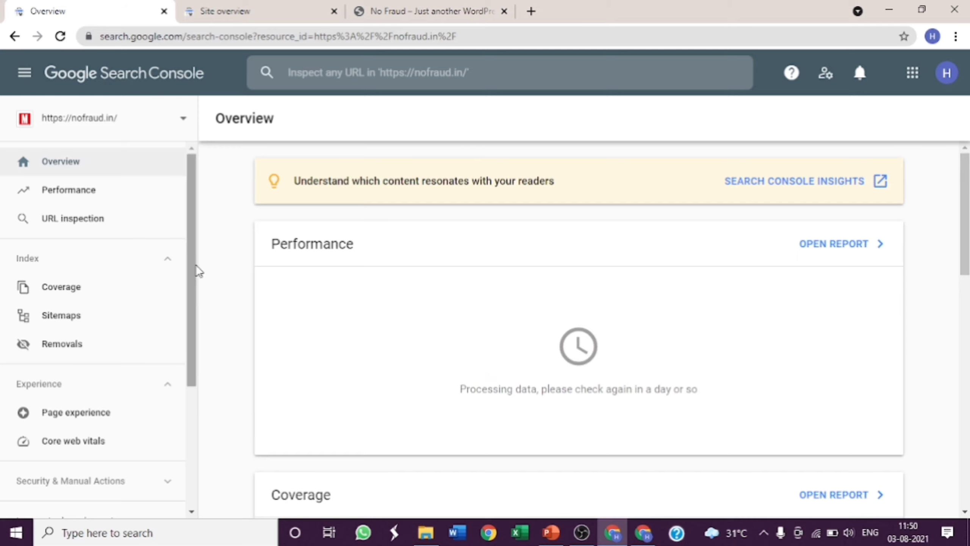
drag(195, 271, 217, 184)
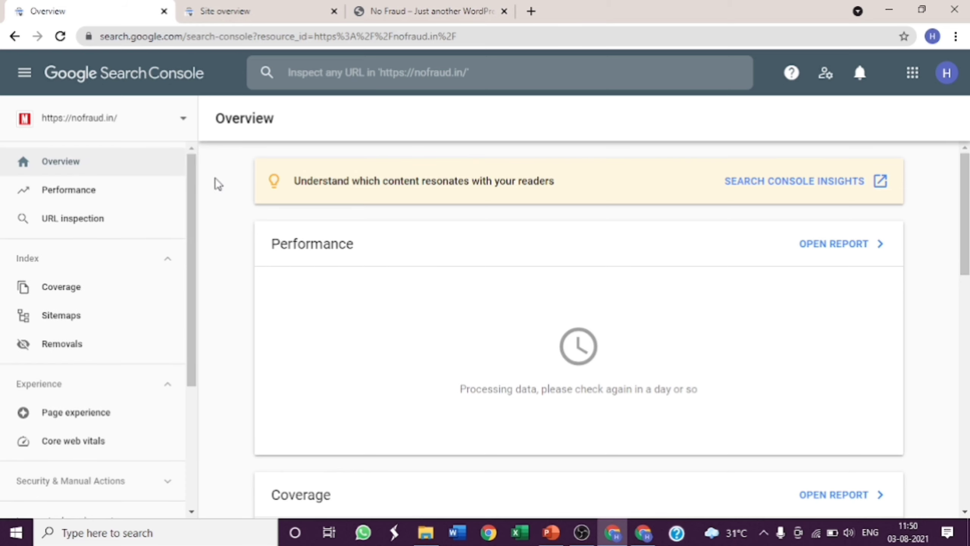